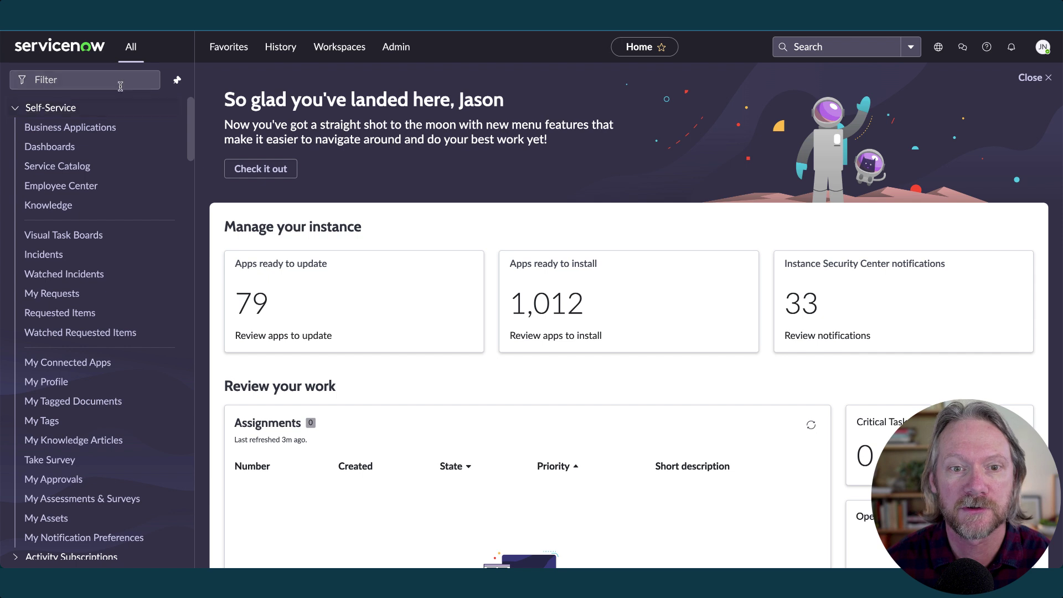
- Find the field normalization configurations and look over the existing Company name normalization
left_click(83, 80)
type("field normal")
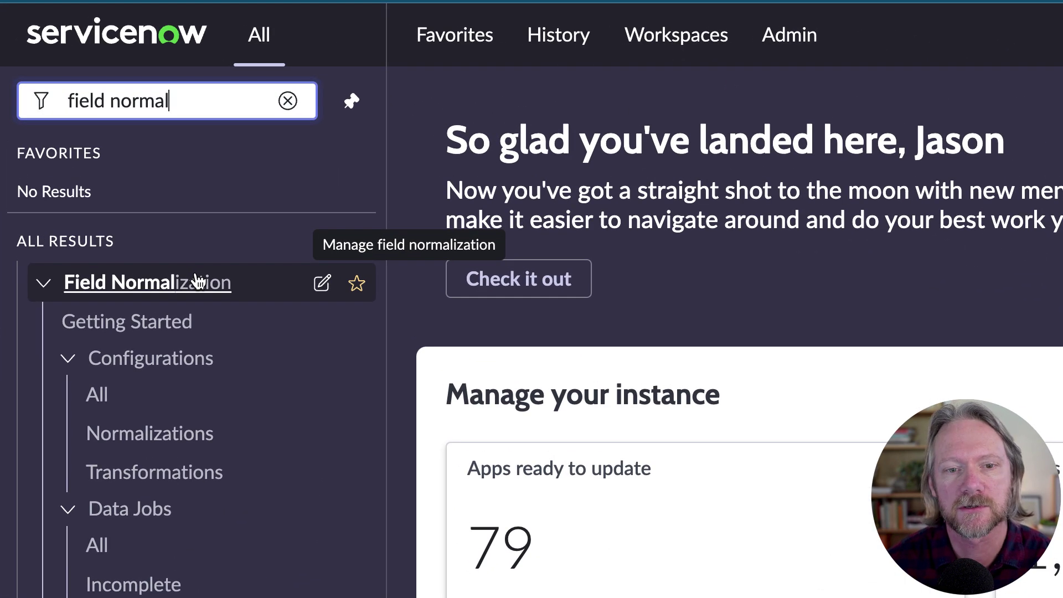
left_click(163, 434)
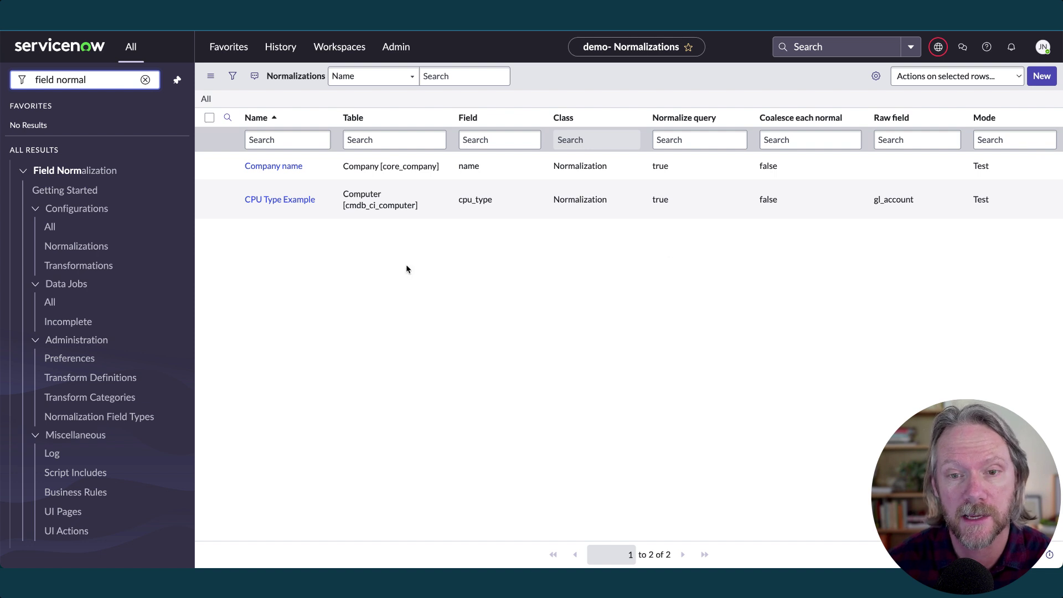
left_click(267, 167)
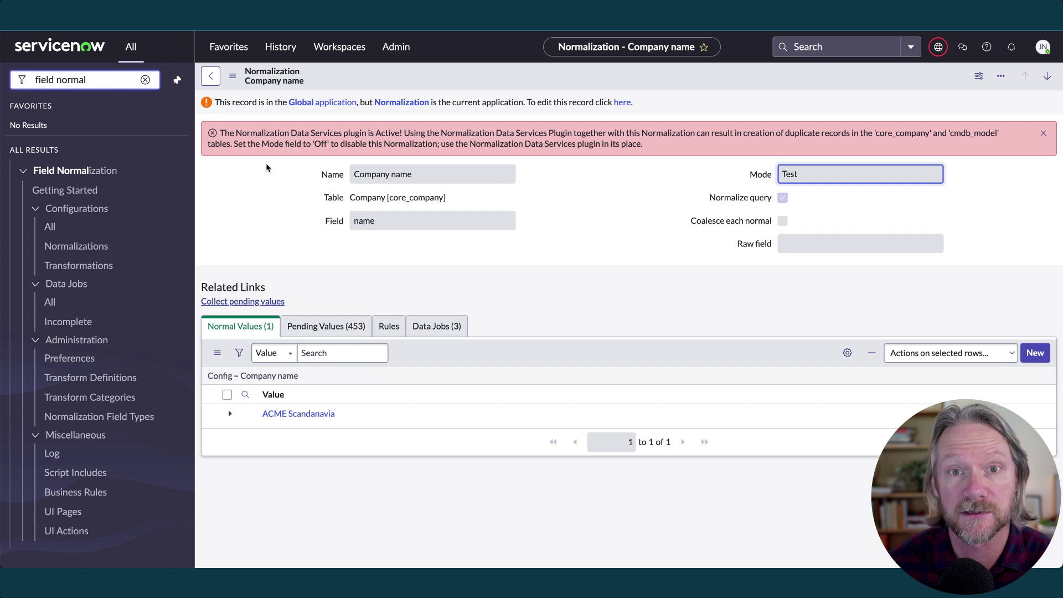
left_click(212, 79)
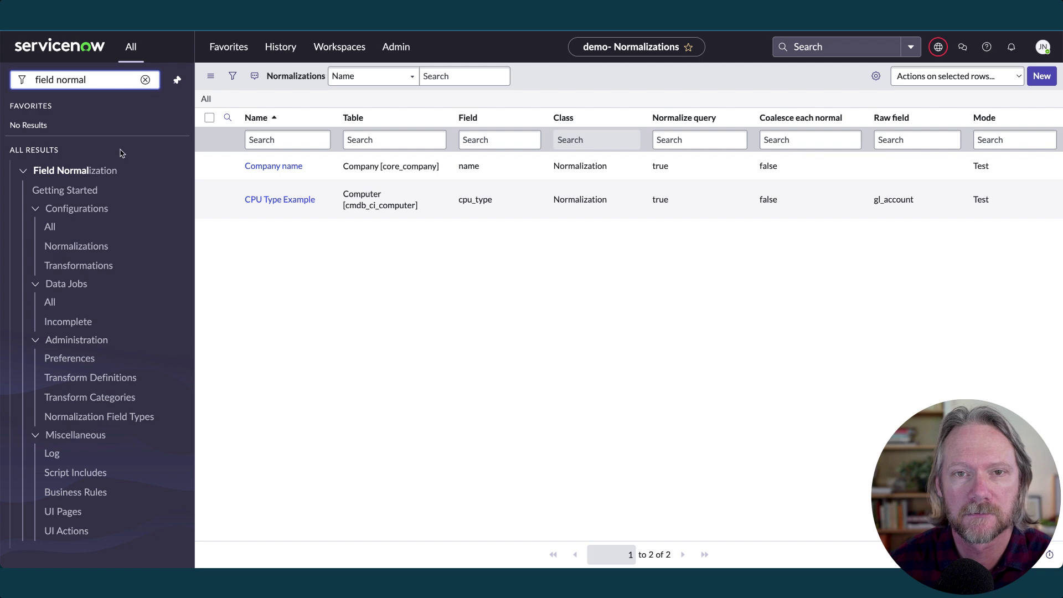
- Start a new normalization named Airports for the Airport field of the Normalization demo table
left_click(1036, 81)
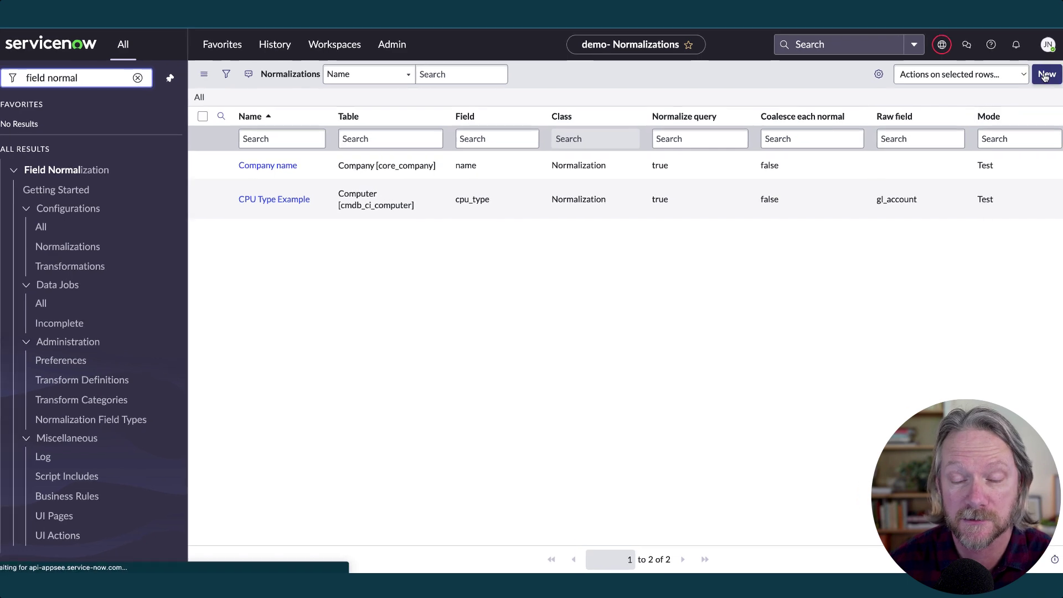
type("Airports")
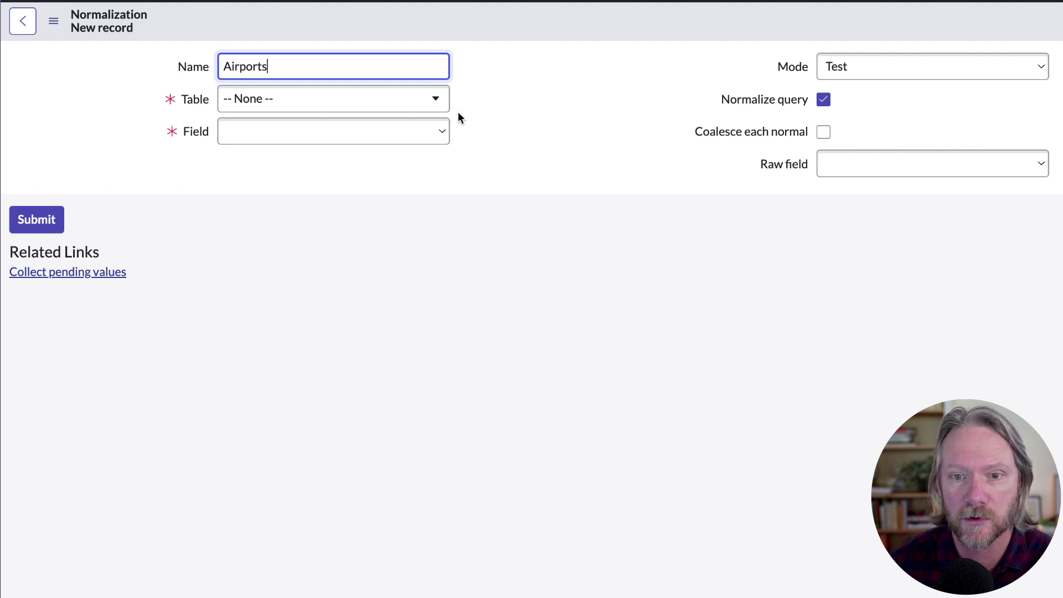
left_click(395, 105)
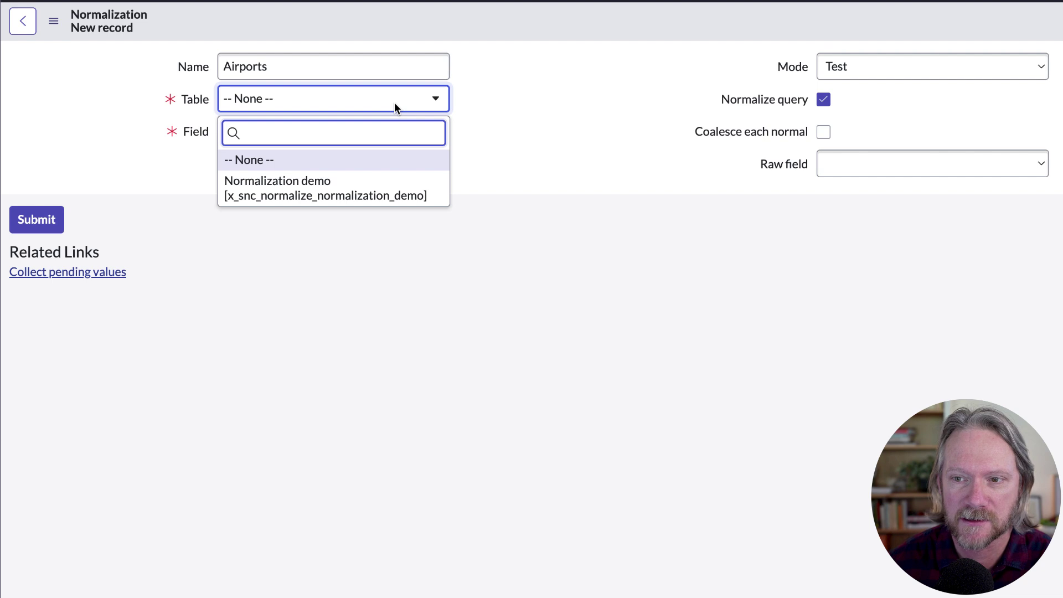
left_click(312, 191)
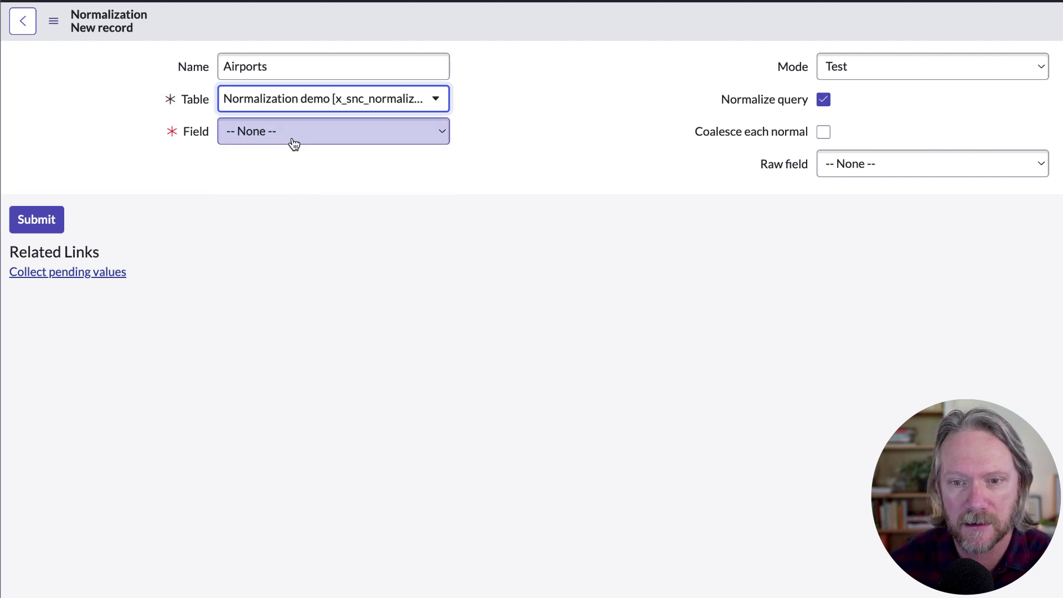
left_click(291, 139)
left_click(288, 151)
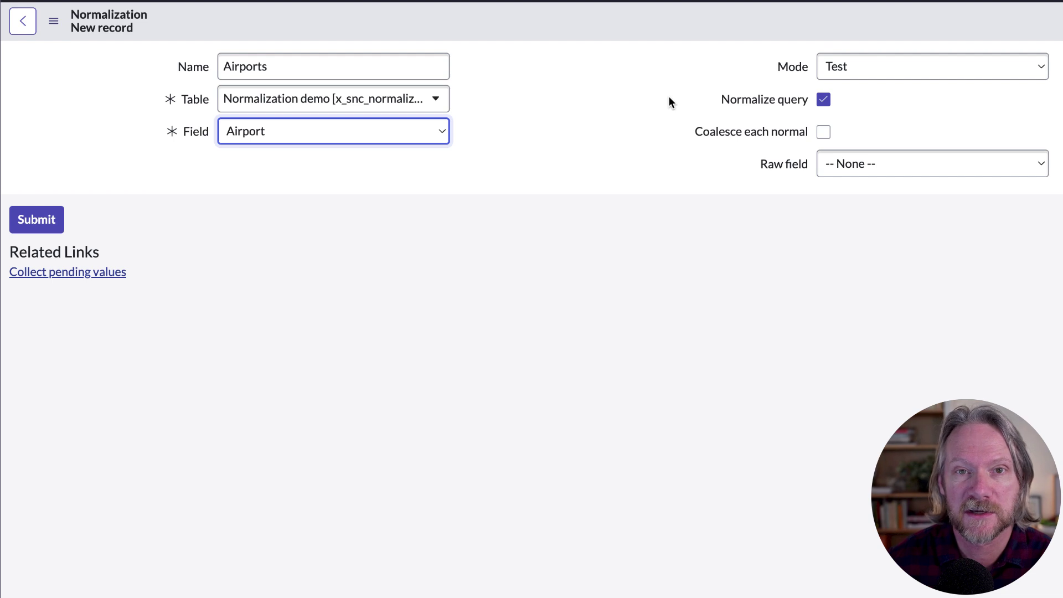
- Set the raw field to Airport (original) and save the Airports normalization without leaving the record
left_click(881, 166)
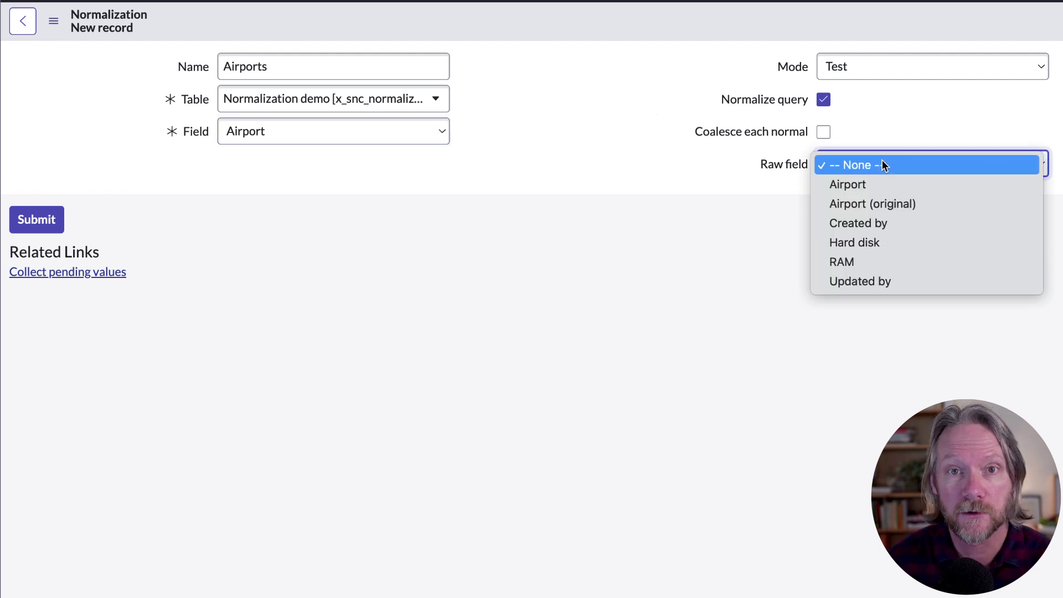
left_click(880, 208)
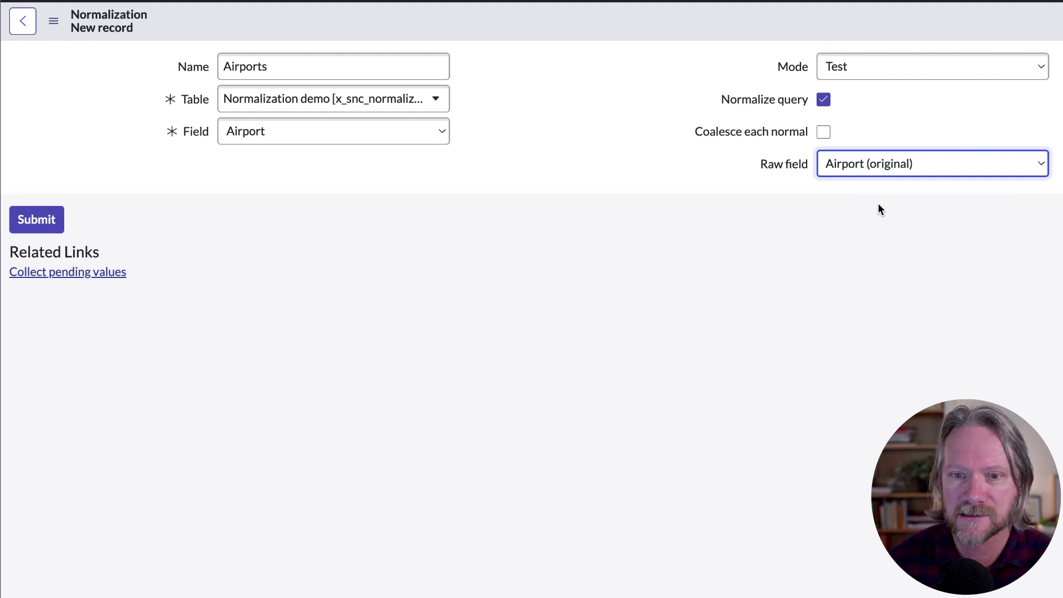
right_click(574, 20)
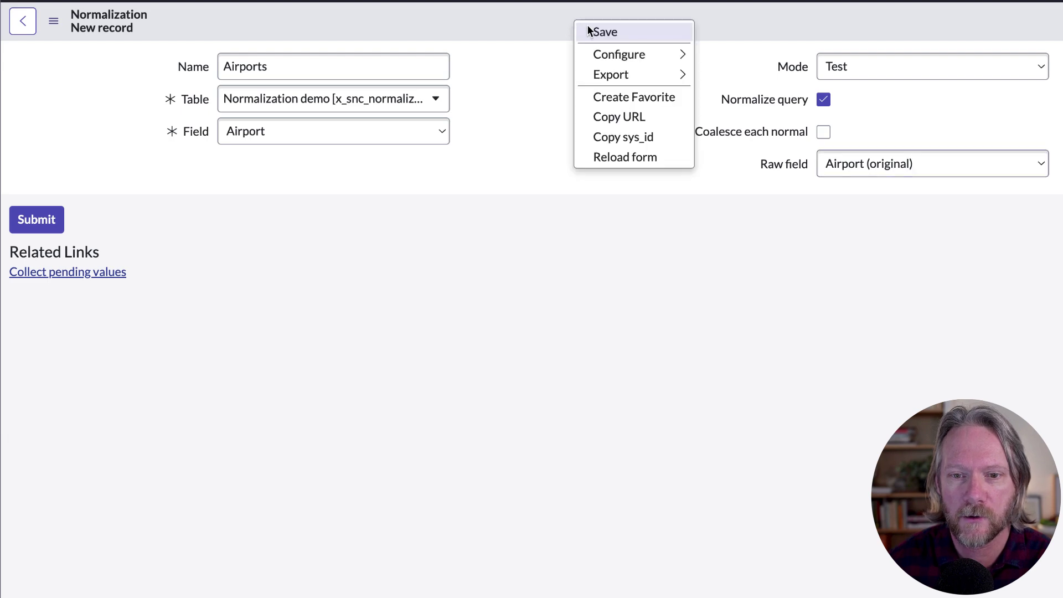
left_click(587, 27)
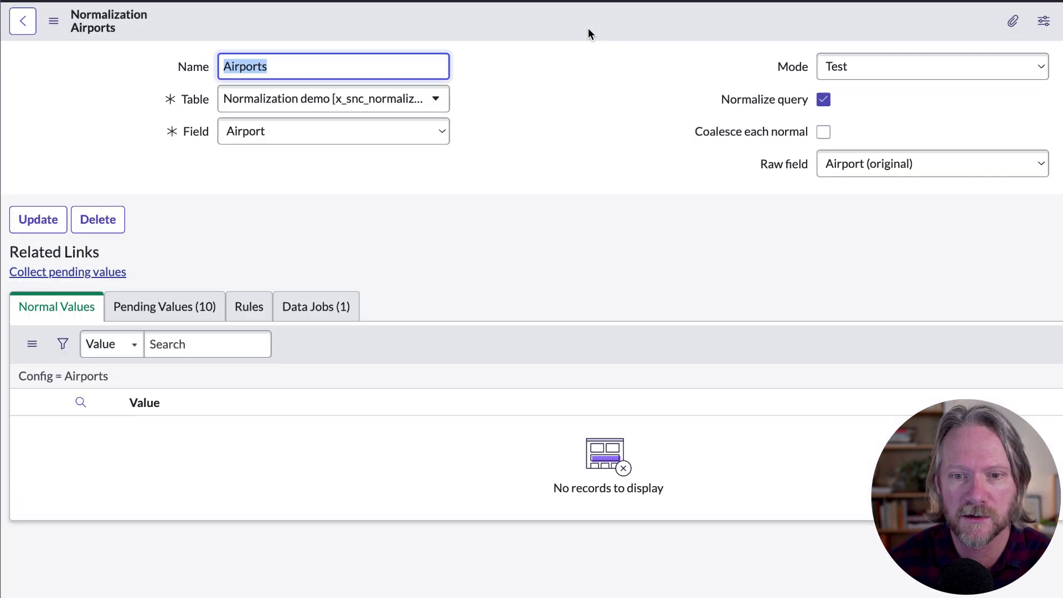
- Review the pending values collected for Airports and check the refreshed status of its data job
left_click(167, 306)
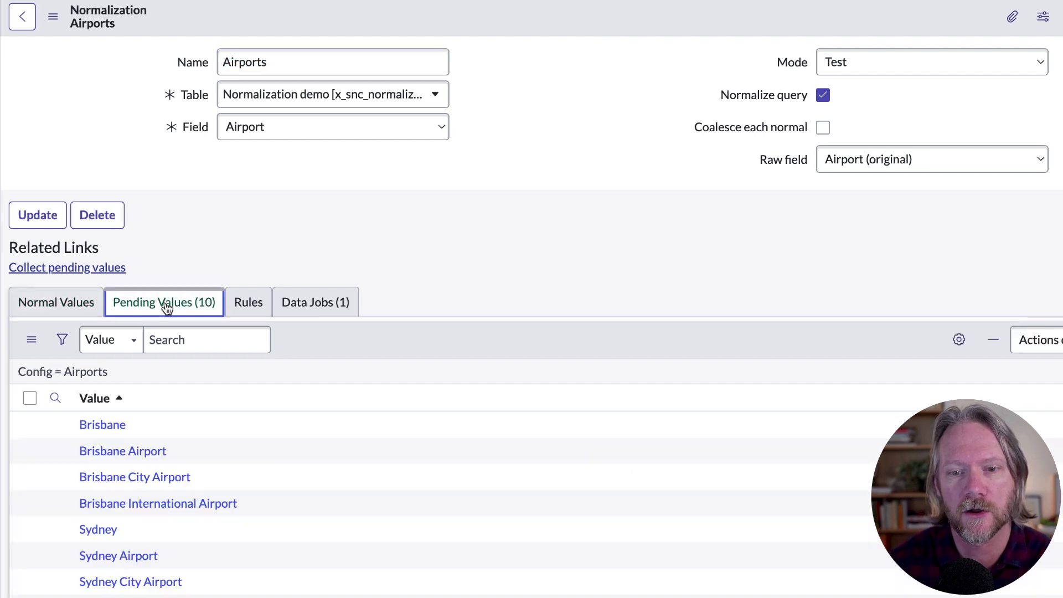
scroll(320, 426, "down", 1)
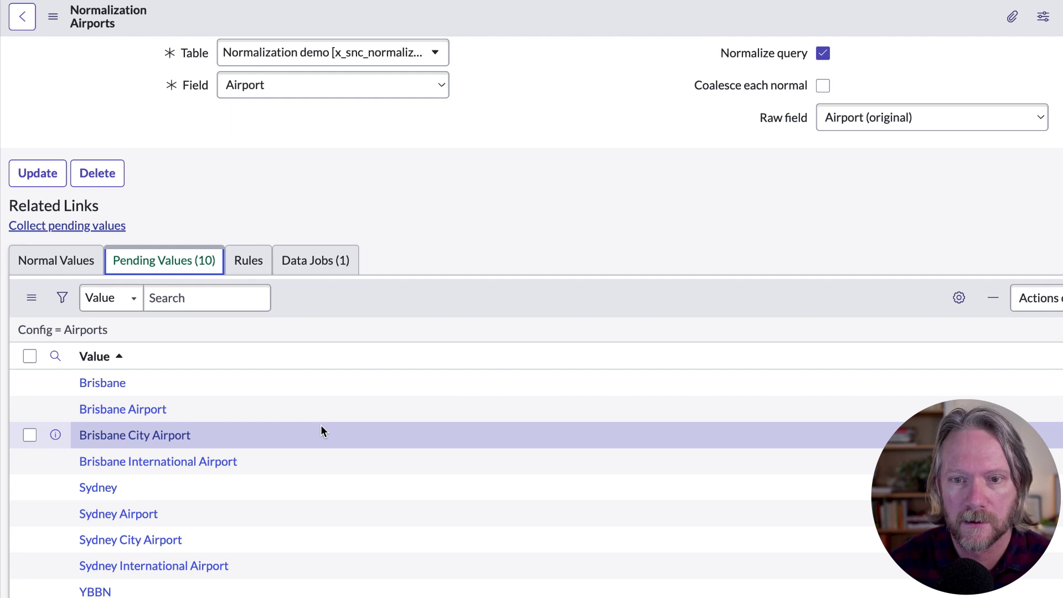
left_click(317, 263)
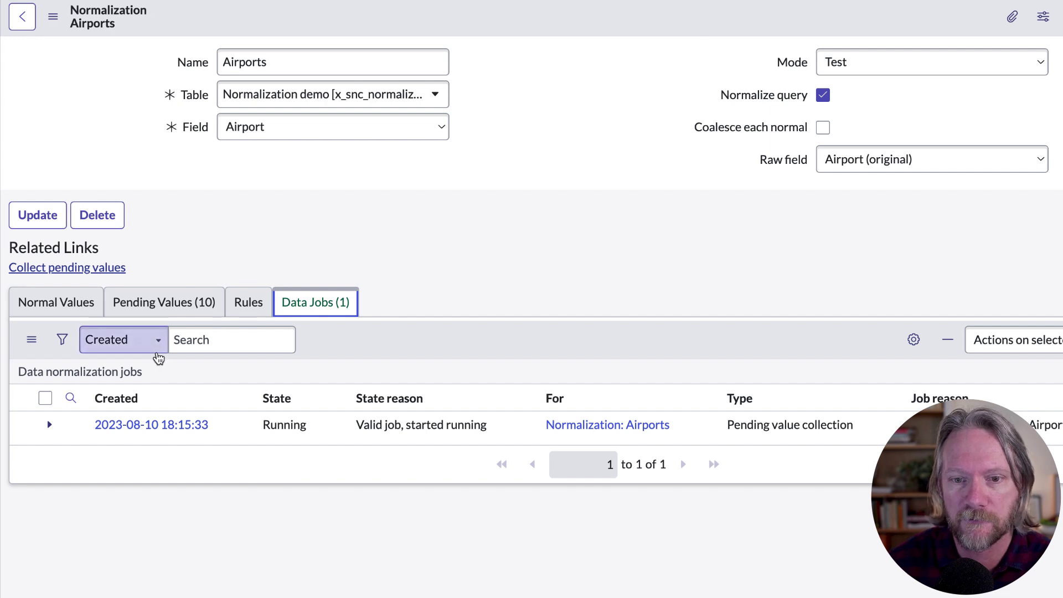
left_click(91, 375)
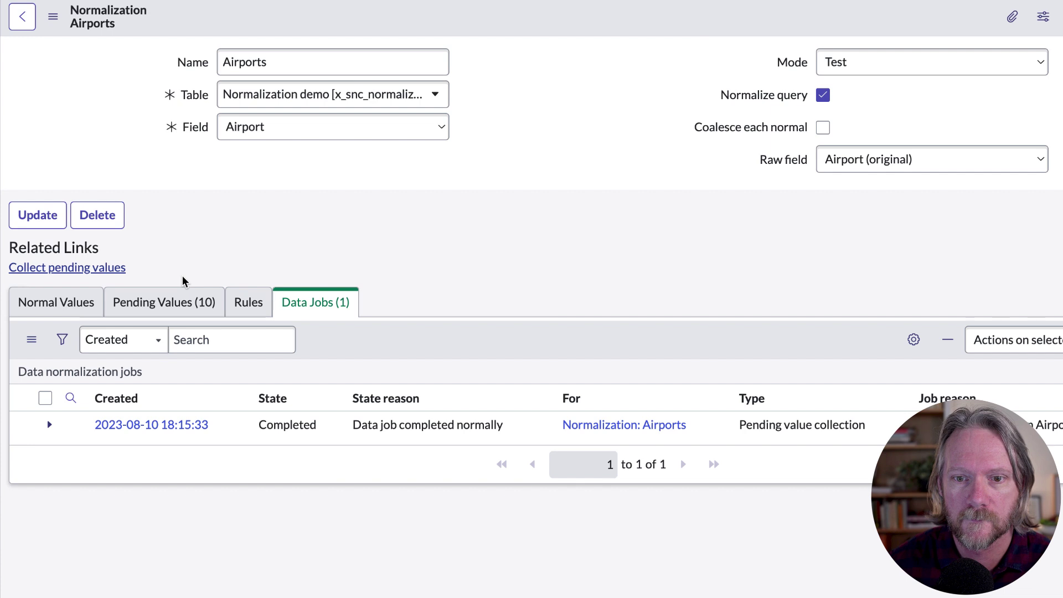
- Create the normal value Brisbane Airport for the Airports normalization and save it, keeping the record open
left_click(56, 302)
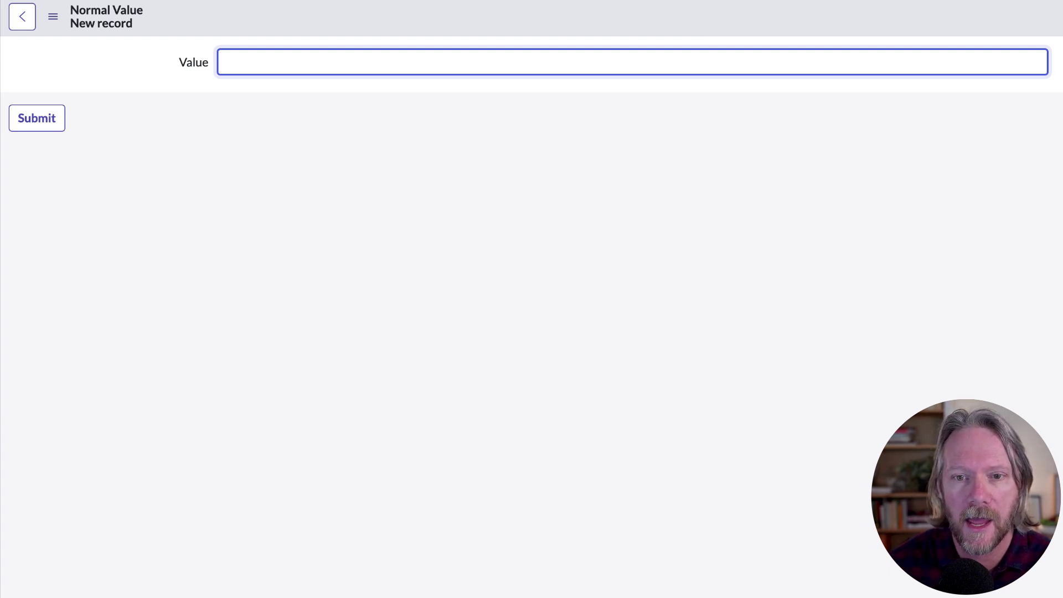
type("Brisbane A")
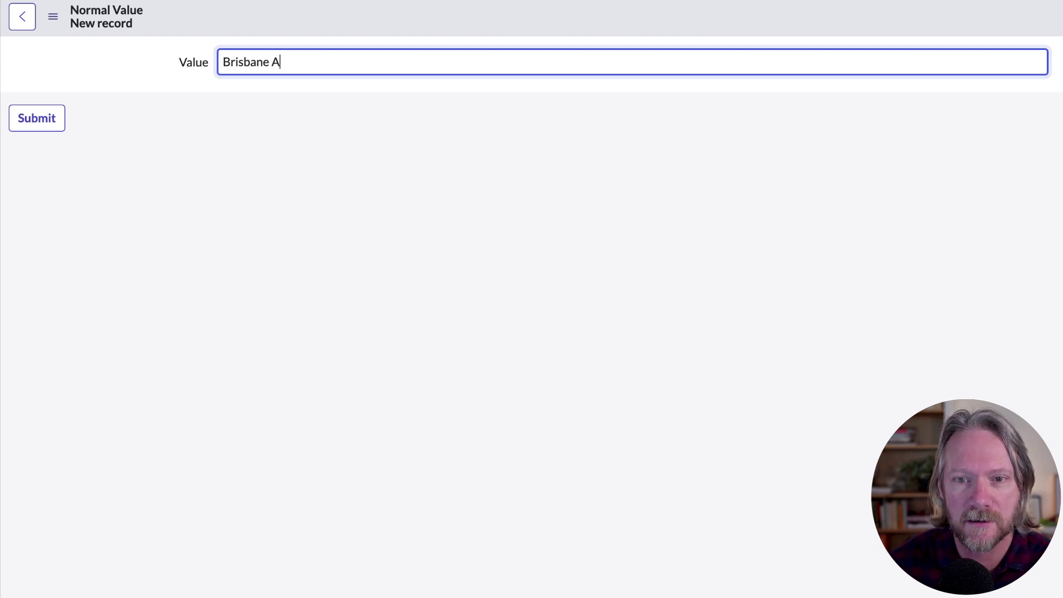
type("irport")
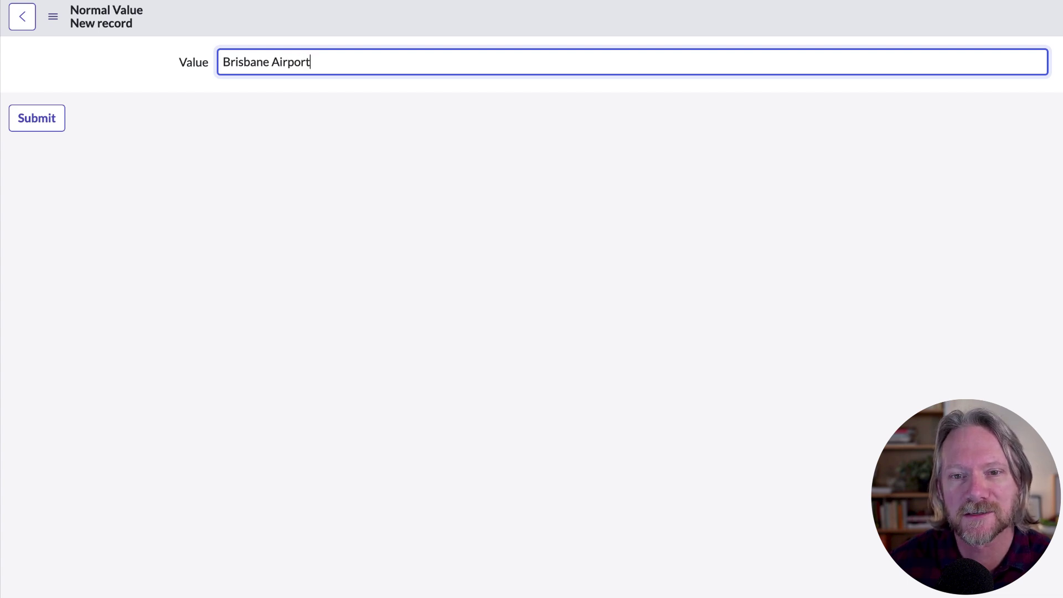
right_click(638, 18)
left_click(649, 30)
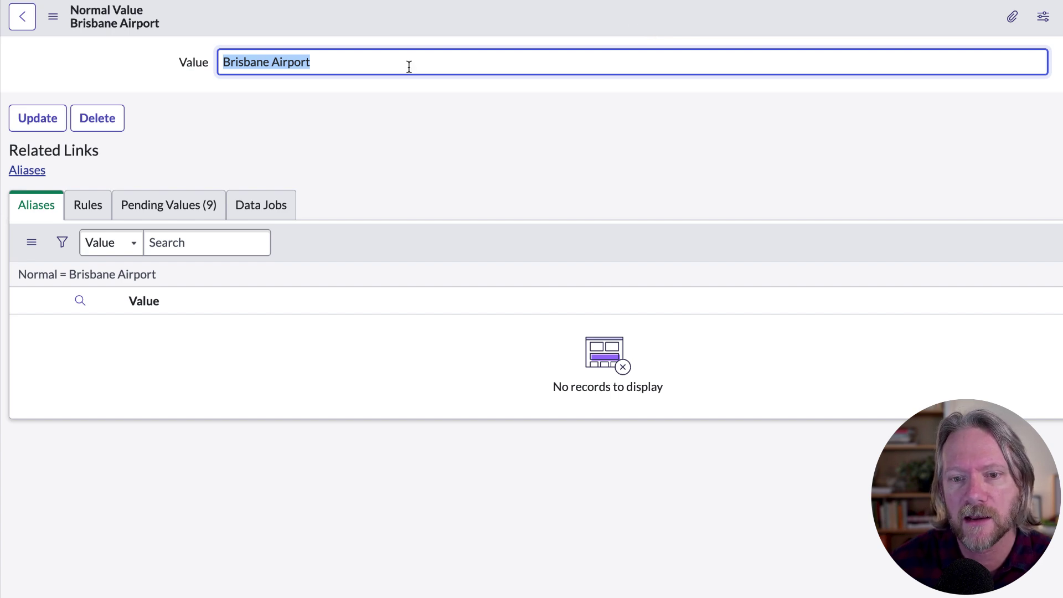
- Check the pending values of Brisbane Airport and add a new alias with the value Brisbane
left_click(173, 209)
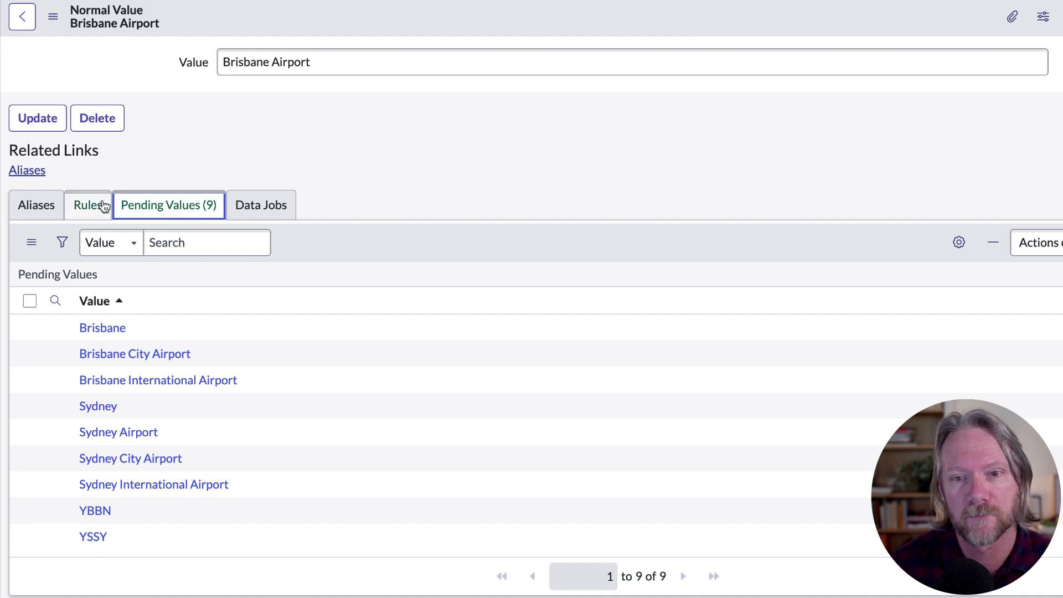
left_click(42, 205)
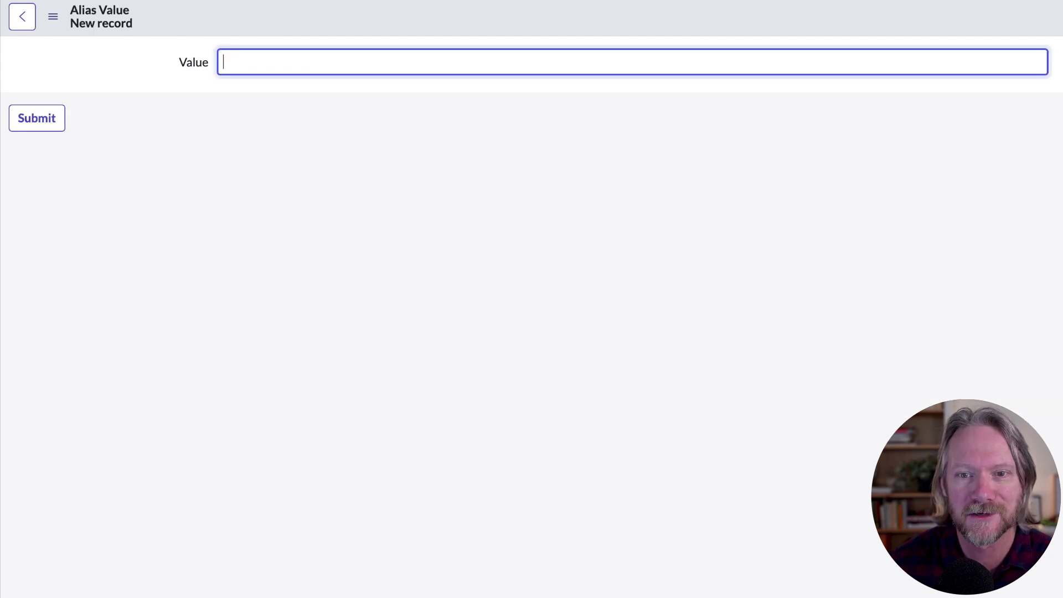
type("Brisbane")
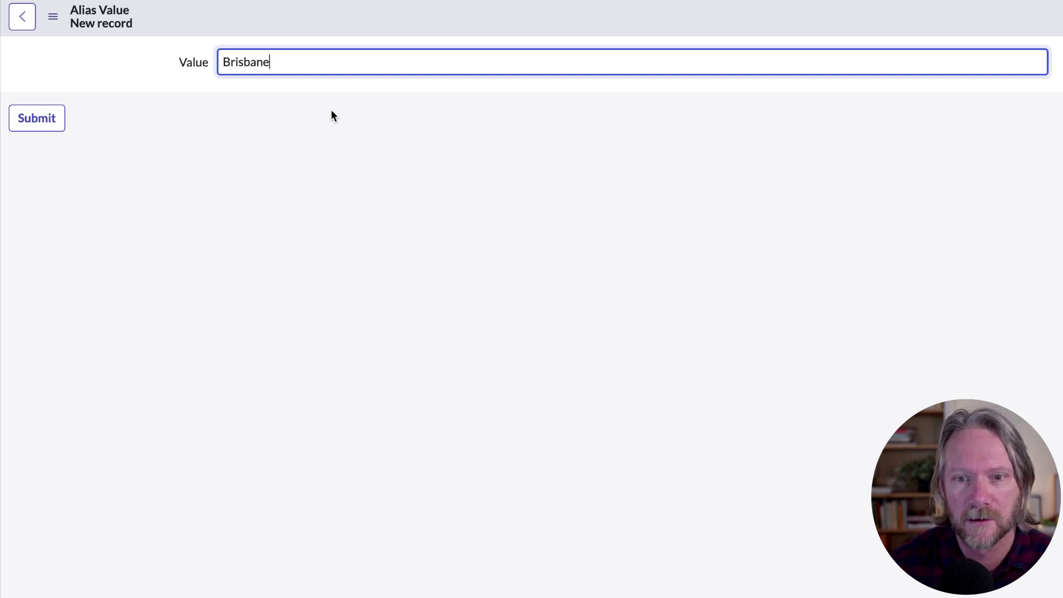
left_click(43, 118)
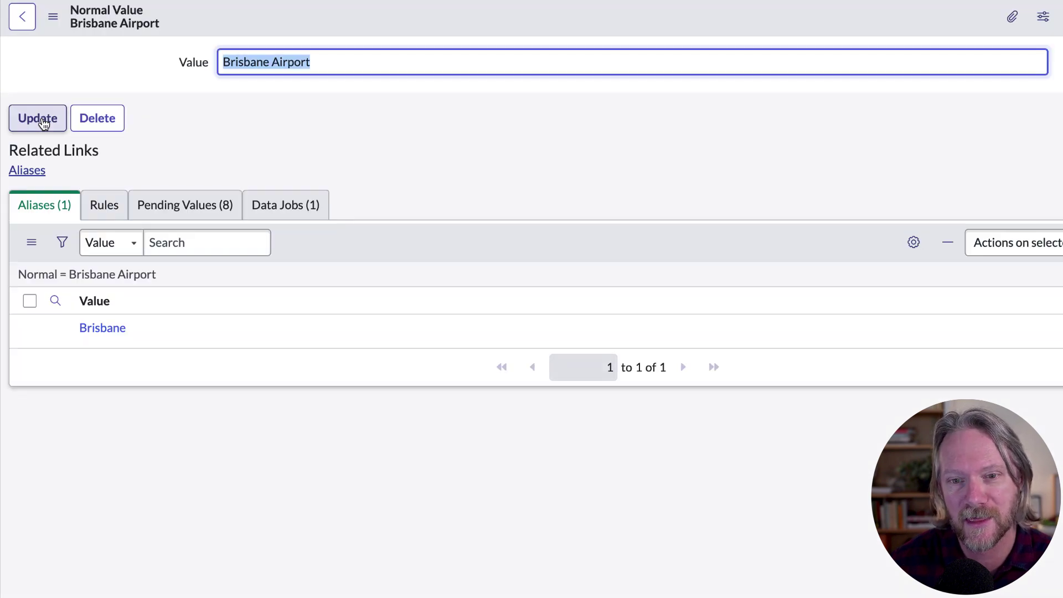
- Add the available value Brisbane City Airport to the selected aliases of Brisbane Airport and accept the page reload
left_click(28, 173)
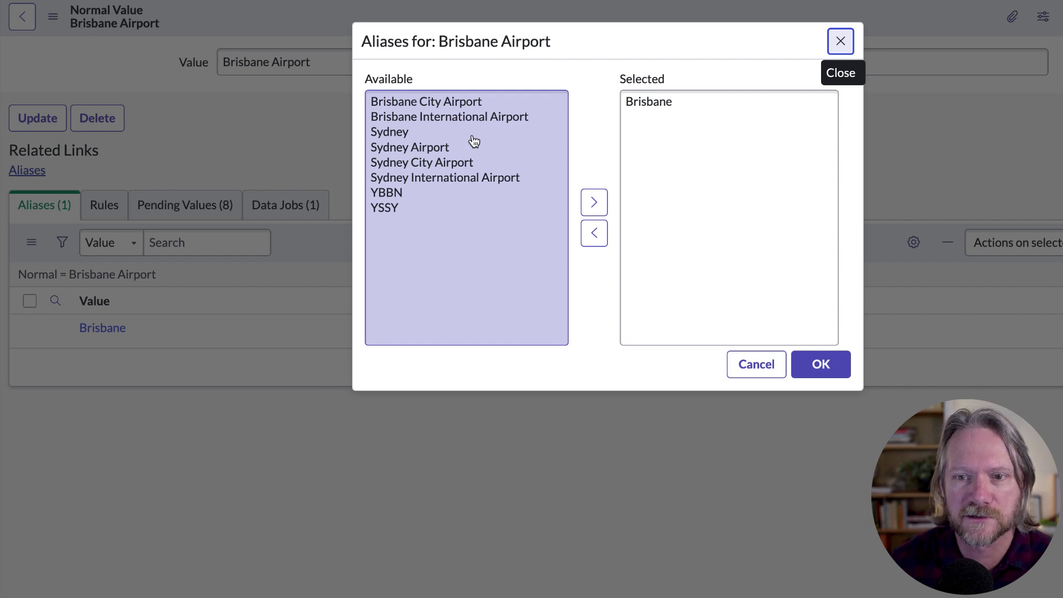
left_click(459, 106)
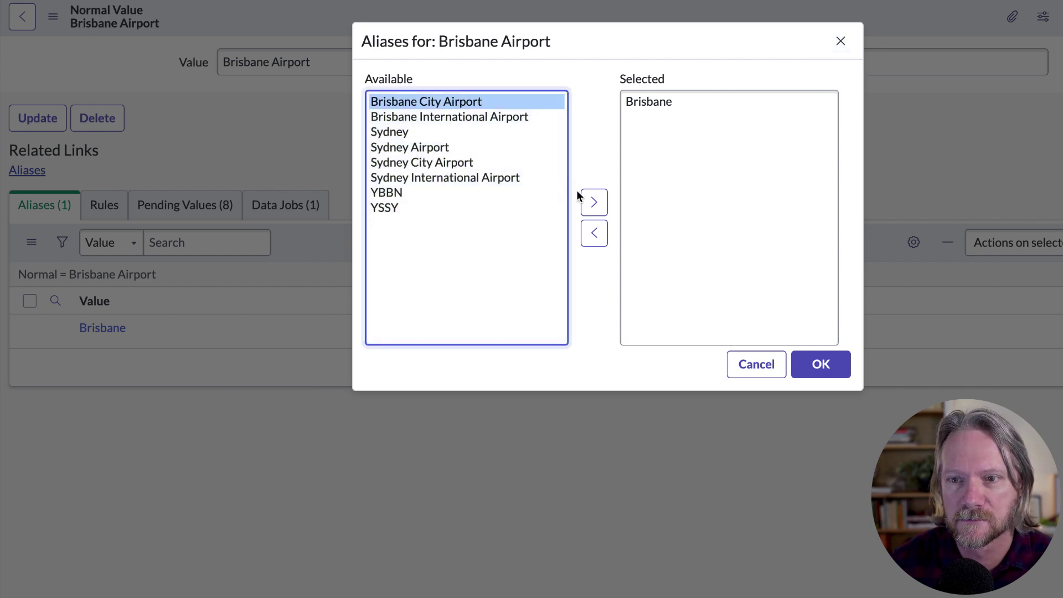
left_click(593, 201)
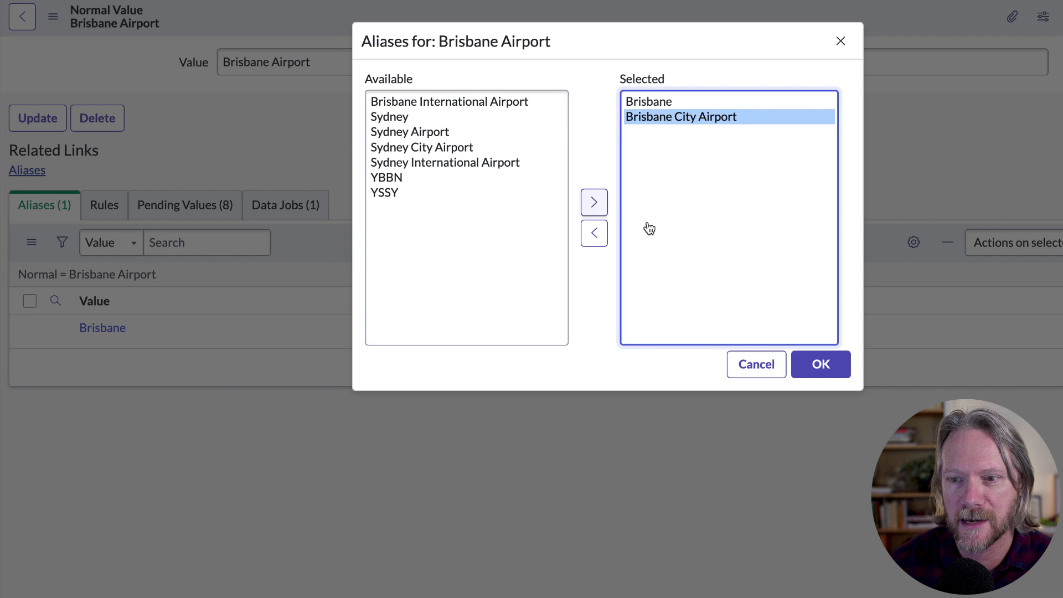
left_click(813, 367)
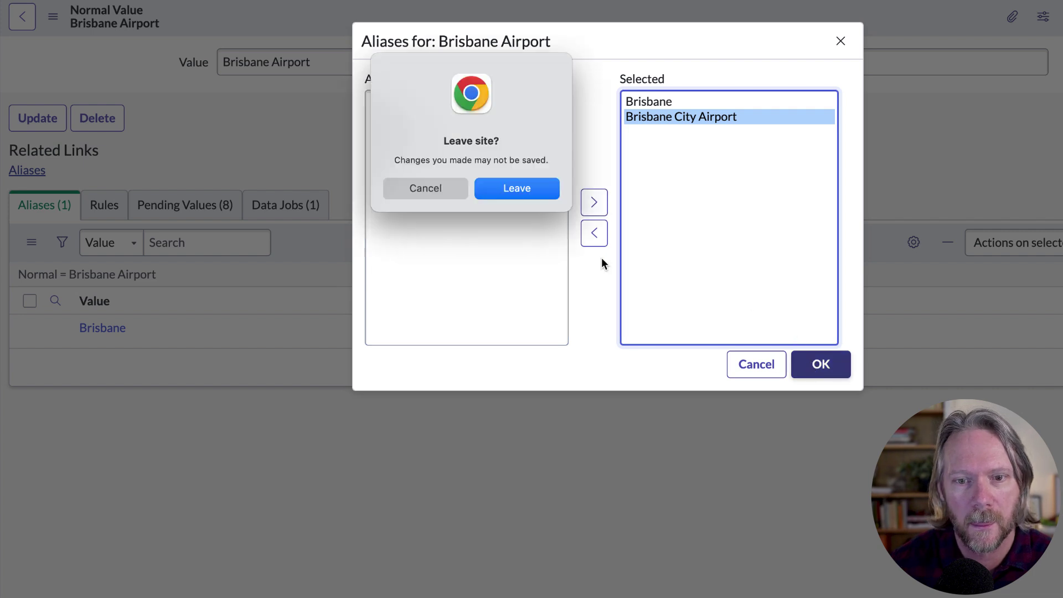
left_click(525, 188)
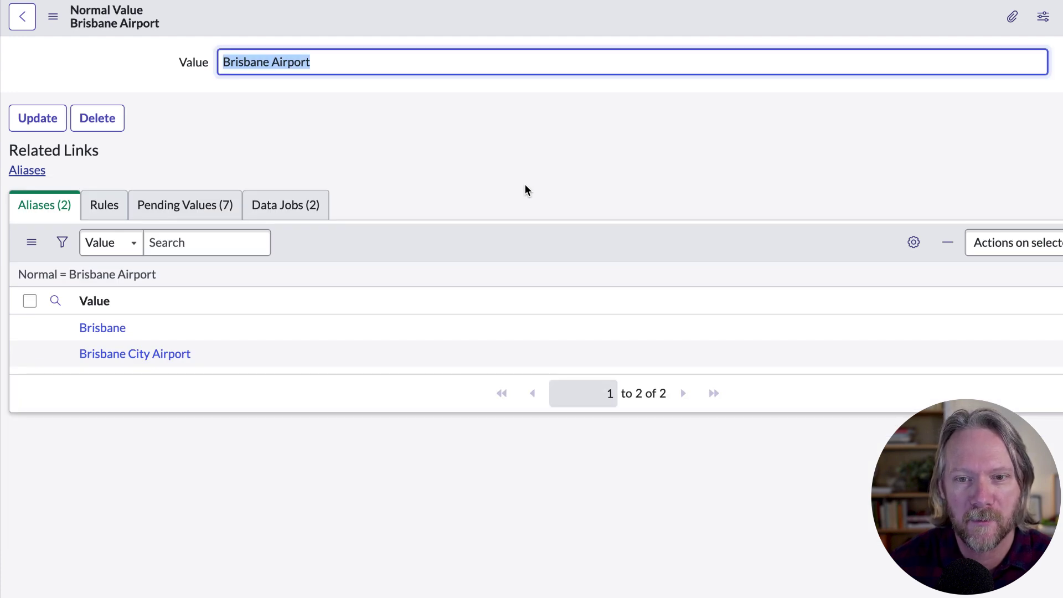
- Review the remaining pending values and the alias application data jobs of Brisbane Airport
left_click(189, 204)
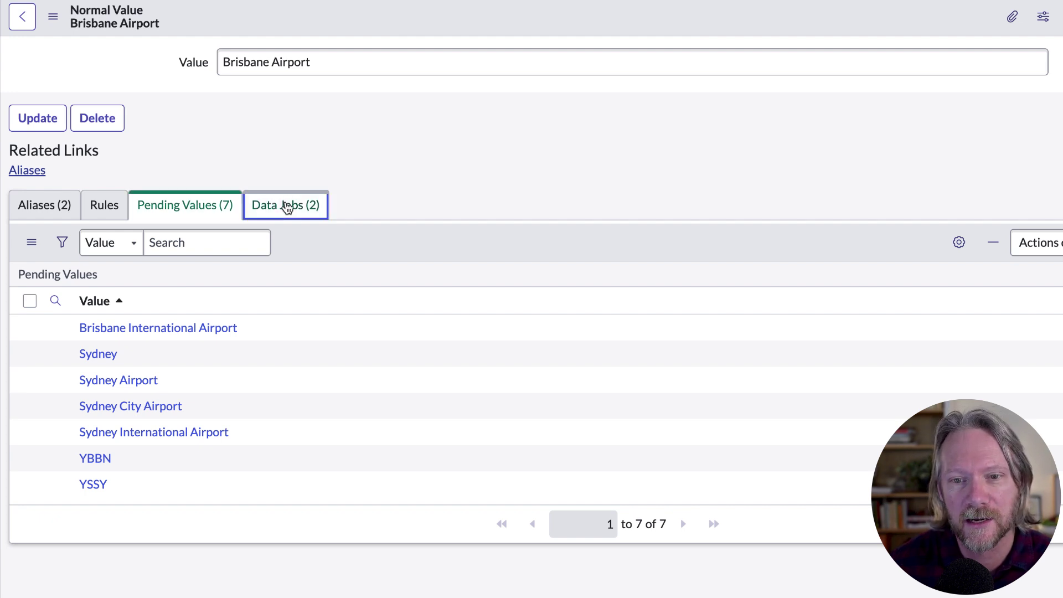
left_click(287, 207)
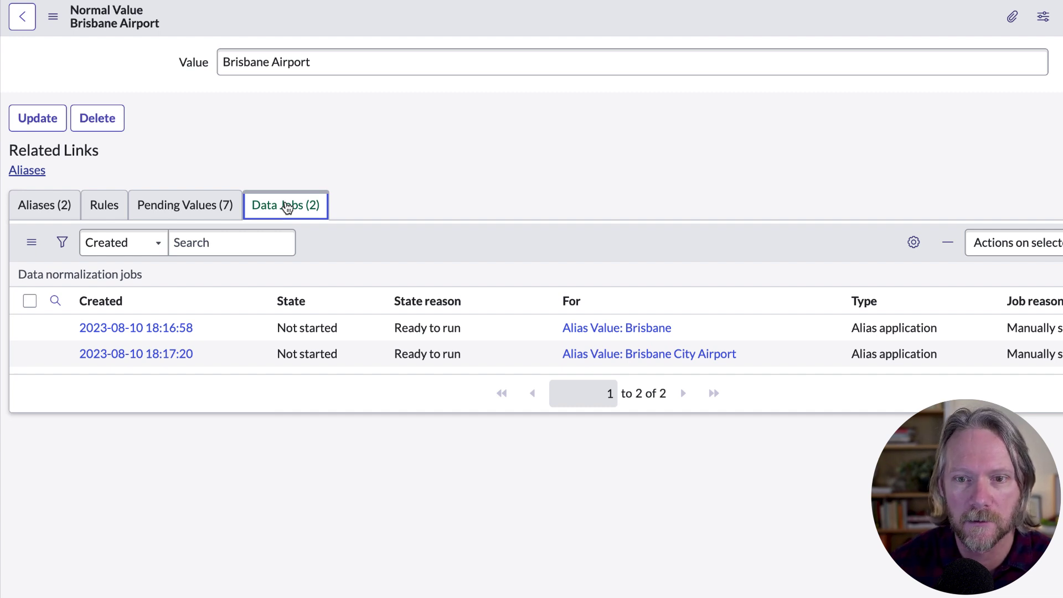
left_click(160, 207)
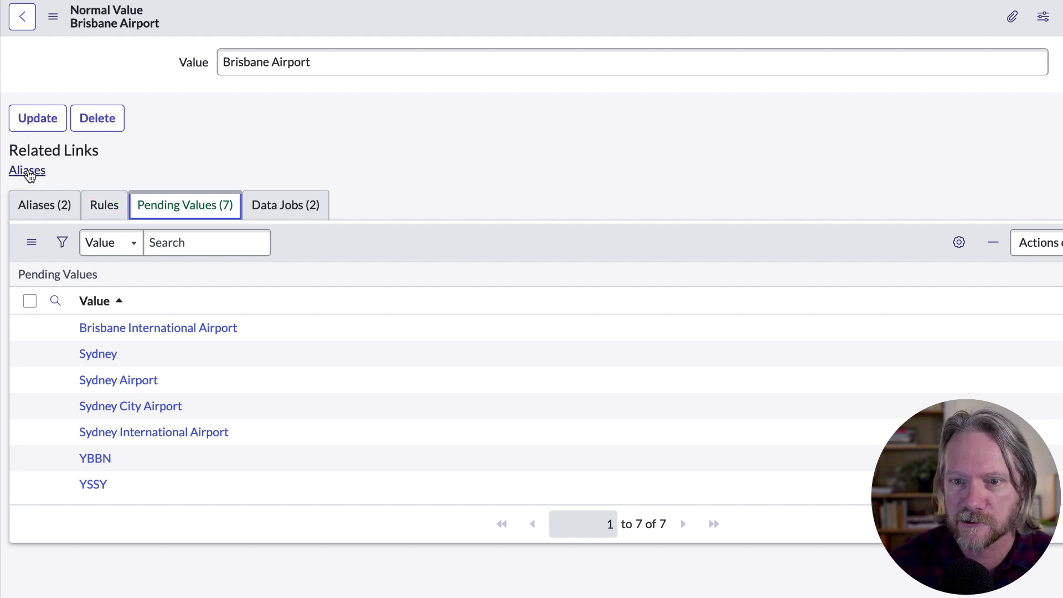
- Add the available value YBBN to the selected aliases of Brisbane Airport and accept the page reload
left_click(28, 171)
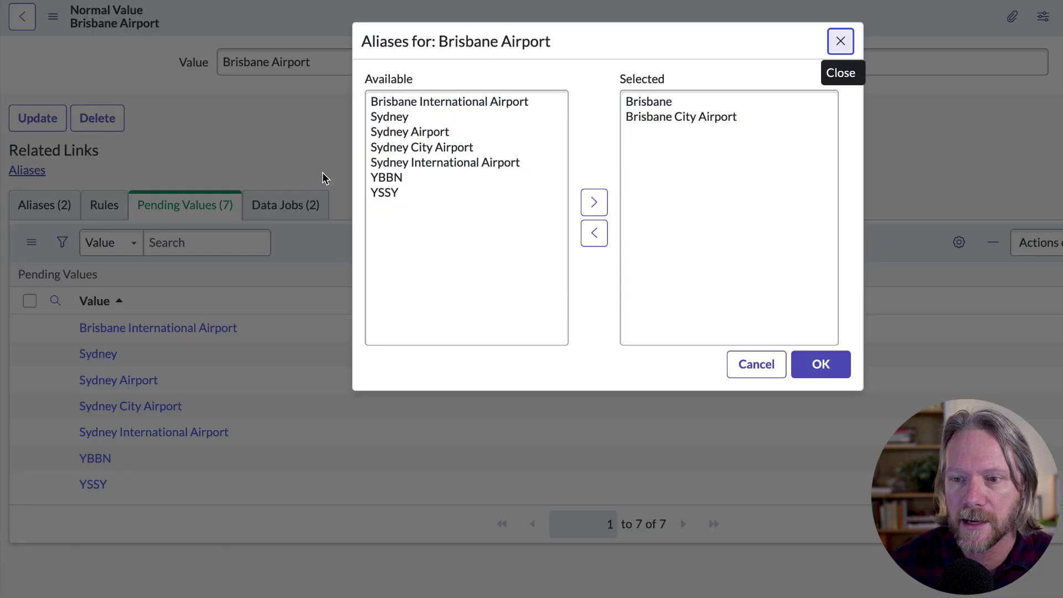
left_click(382, 178)
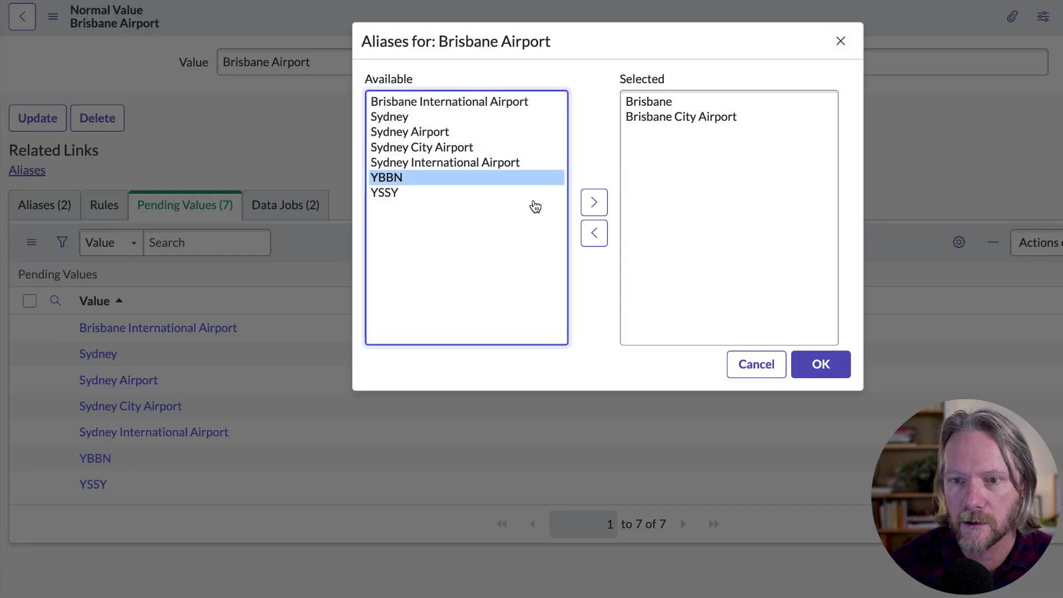
left_click(595, 204)
left_click(813, 361)
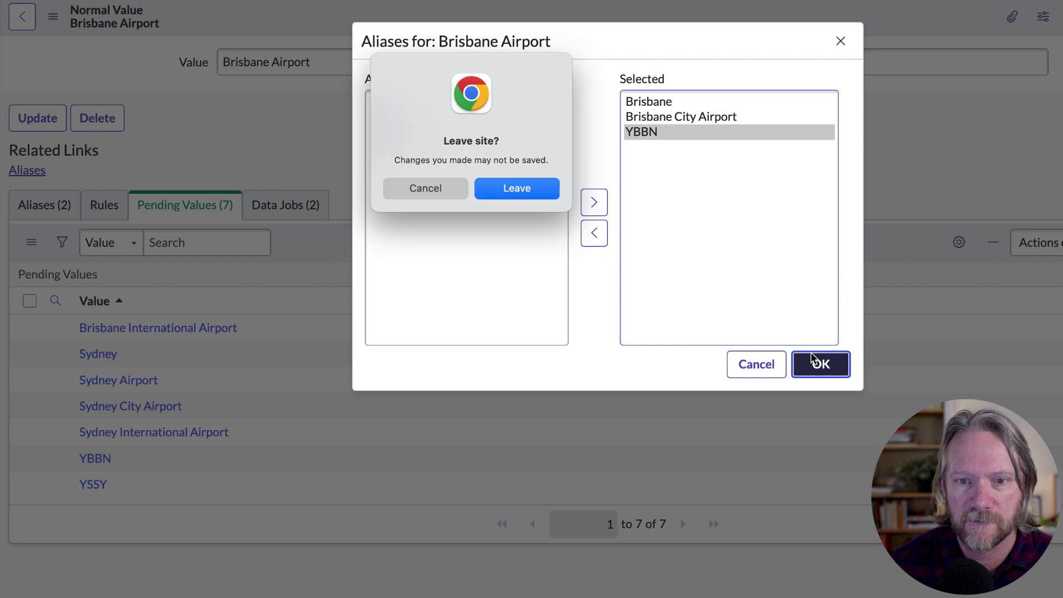
left_click(520, 187)
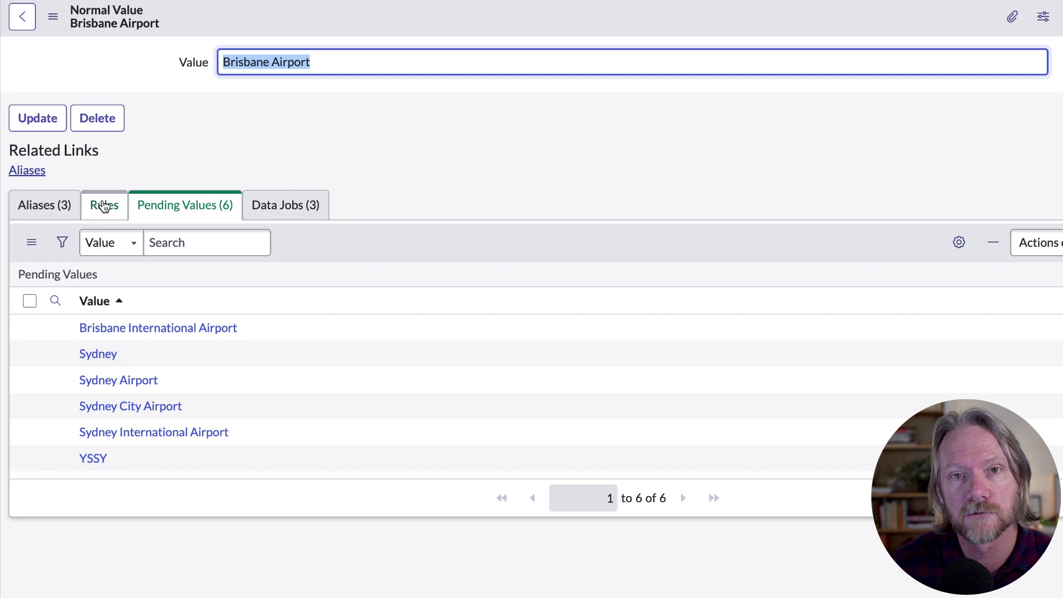
- Create a rule named Brisbane rule for Brisbane Airport with the condition Airport contains brisbane and Make alias enabled
left_click(105, 207)
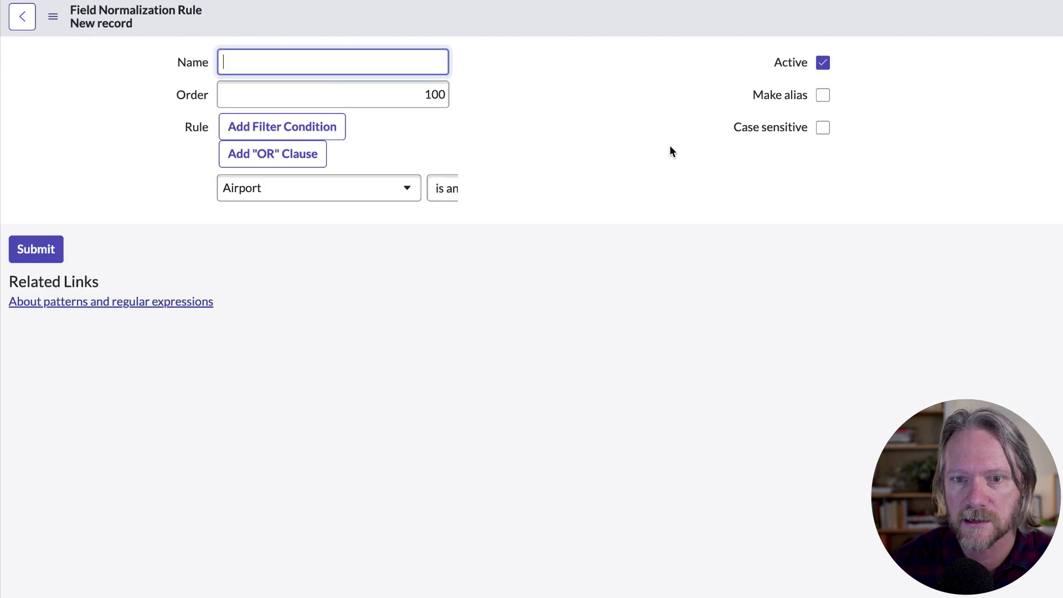
type("Brisbane rule")
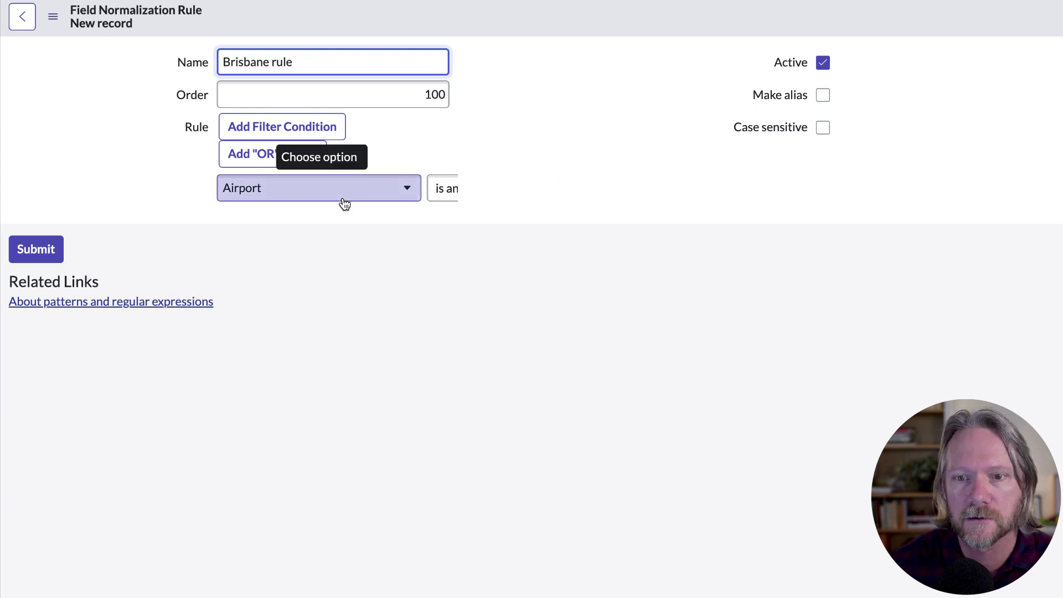
scroll(342, 201, "right", 5)
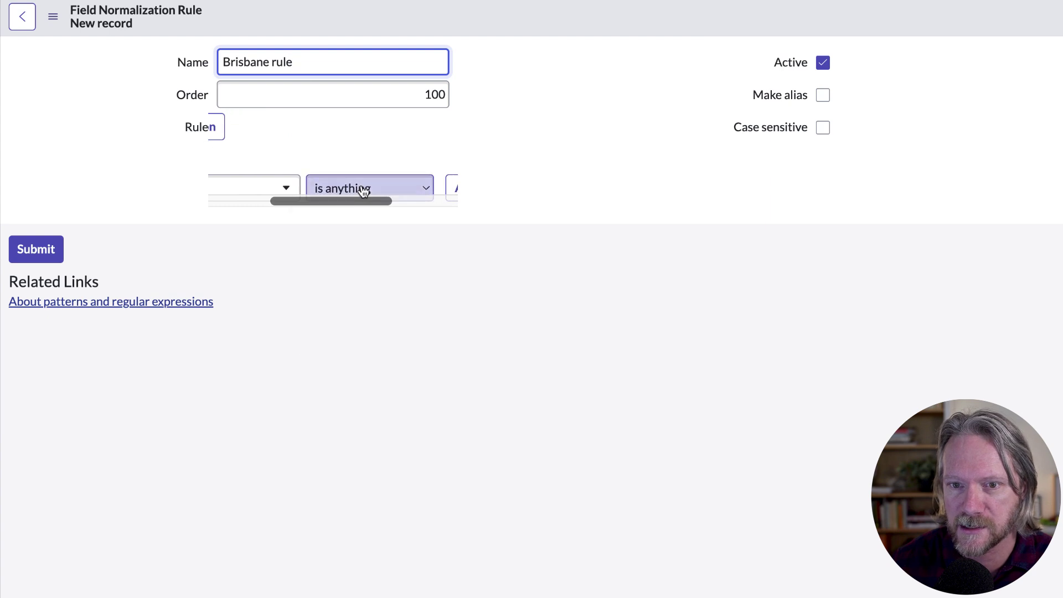
left_click(364, 189)
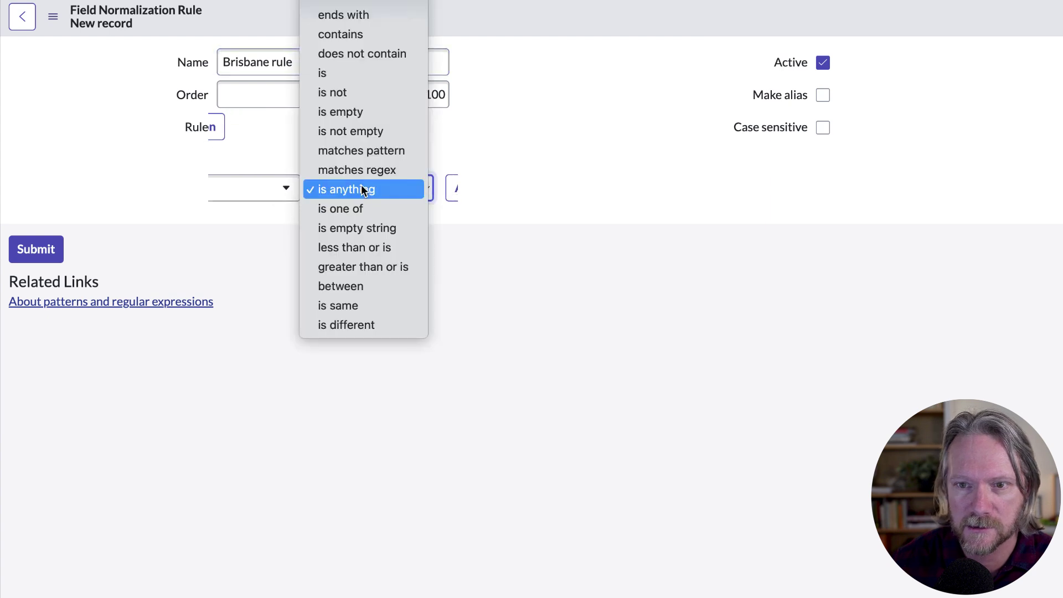
left_click(348, 36)
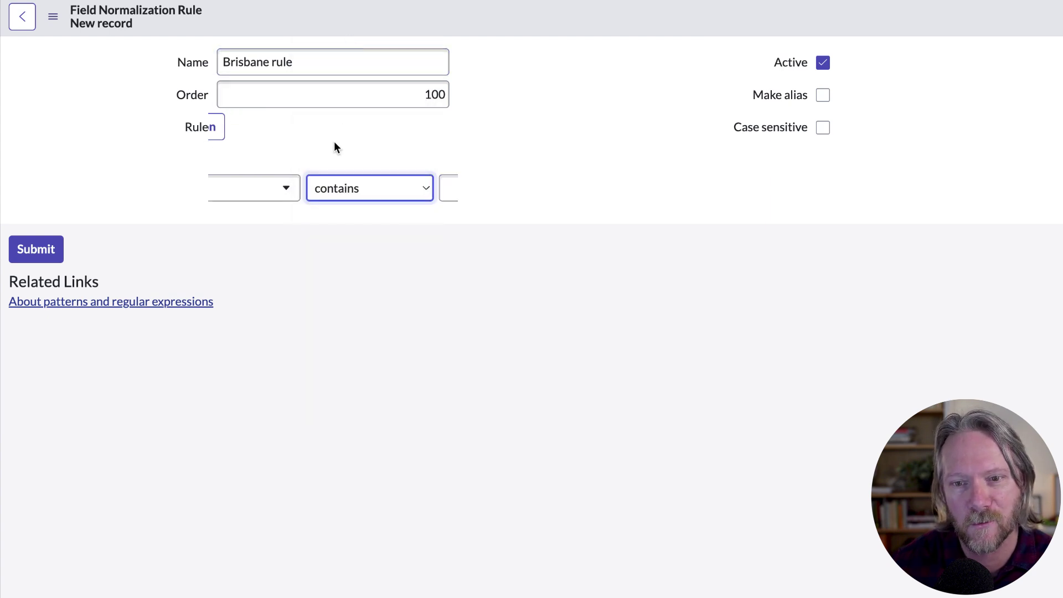
scroll(334, 147, "right", 6)
left_click(326, 189)
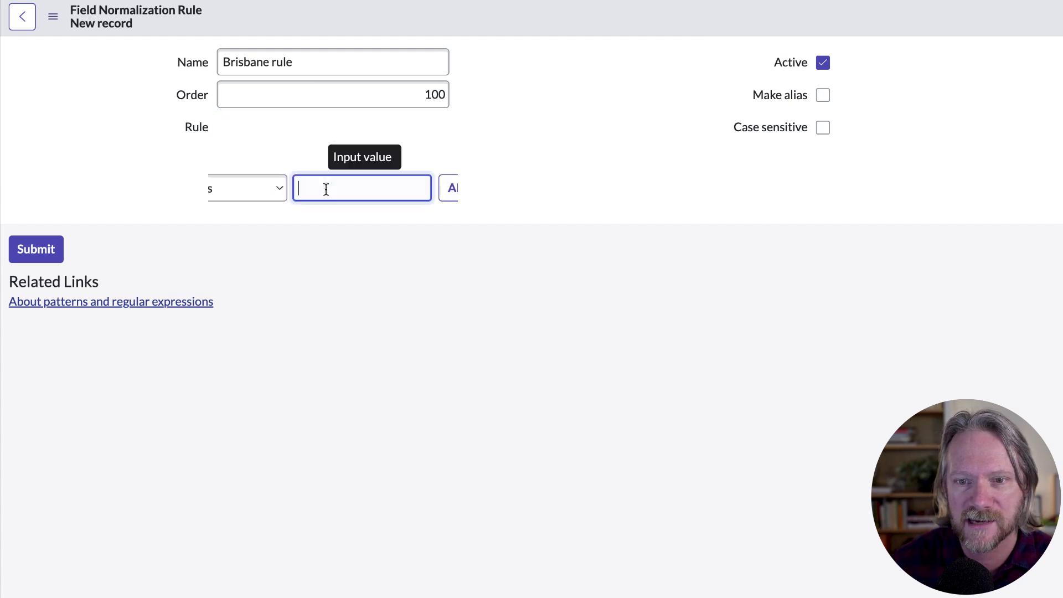
type("brisbane")
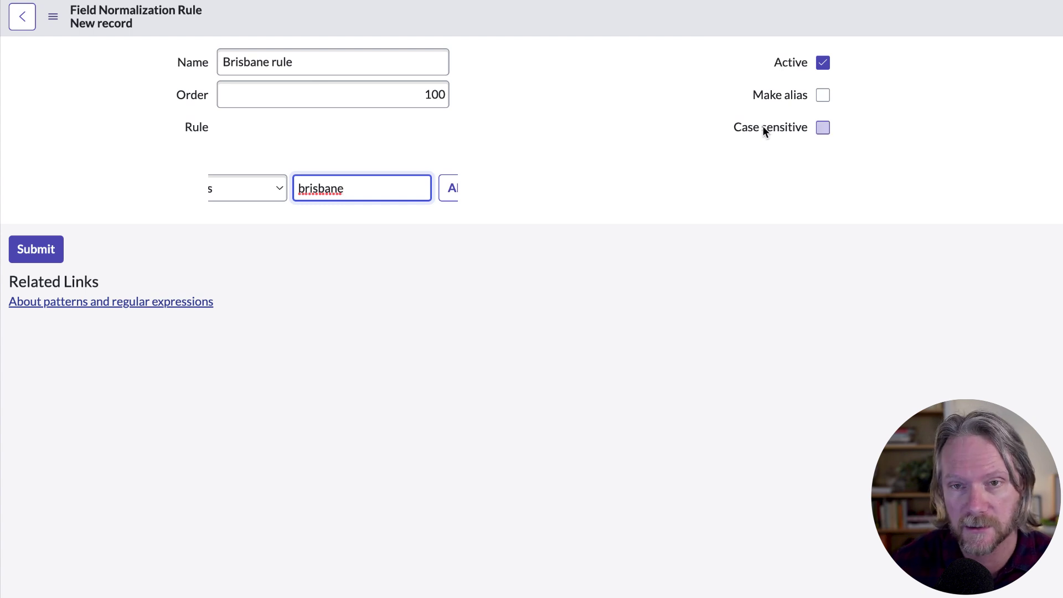
left_click(822, 96)
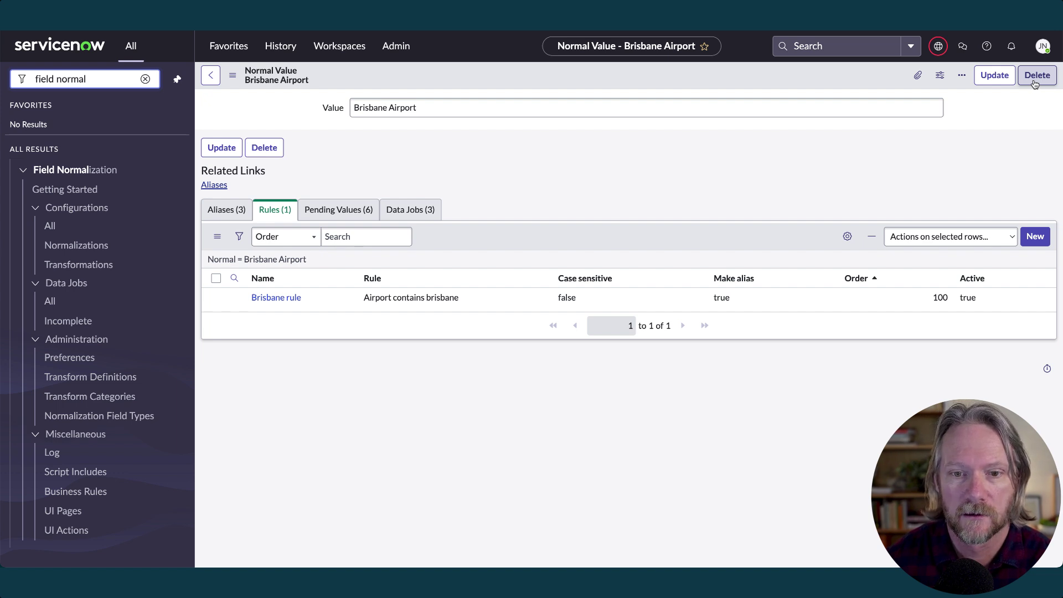
- Apply the Brisbane rule to the pending values and show the aliases of Brisbane Airport
left_click(216, 279)
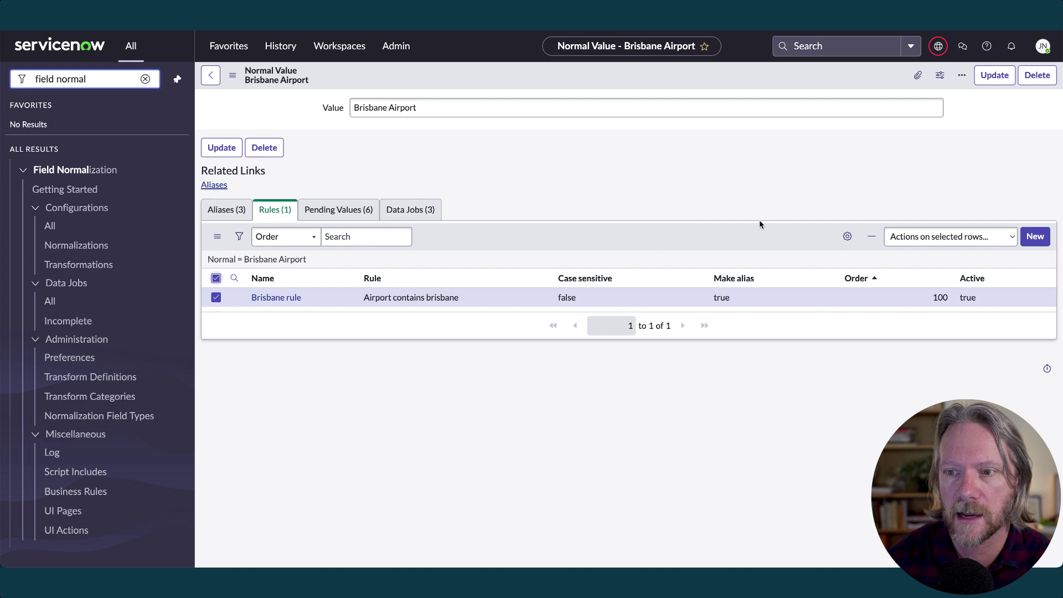
left_click(941, 237)
left_click(940, 252)
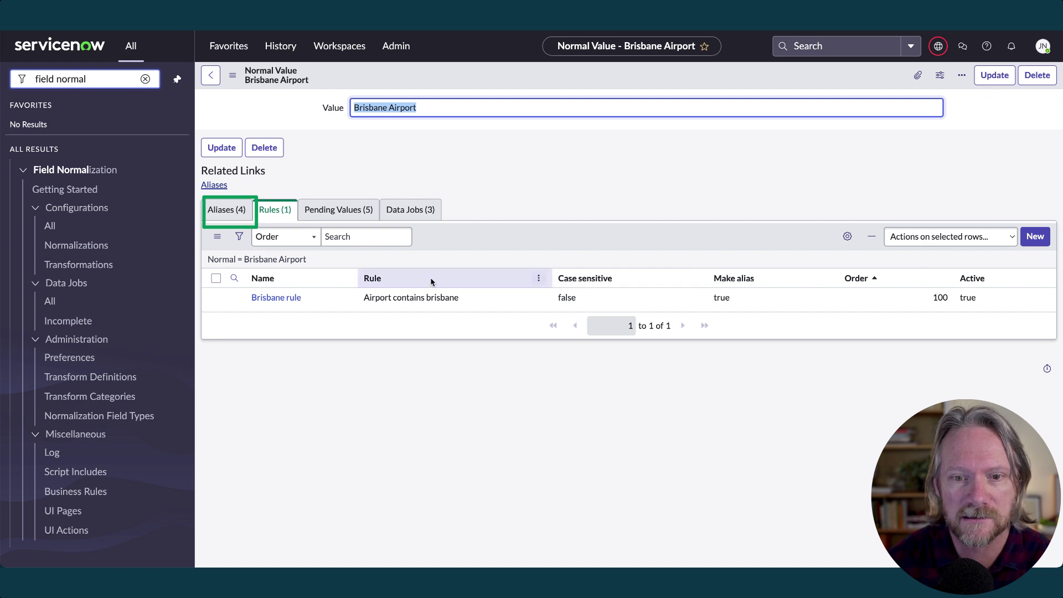
left_click(236, 216)
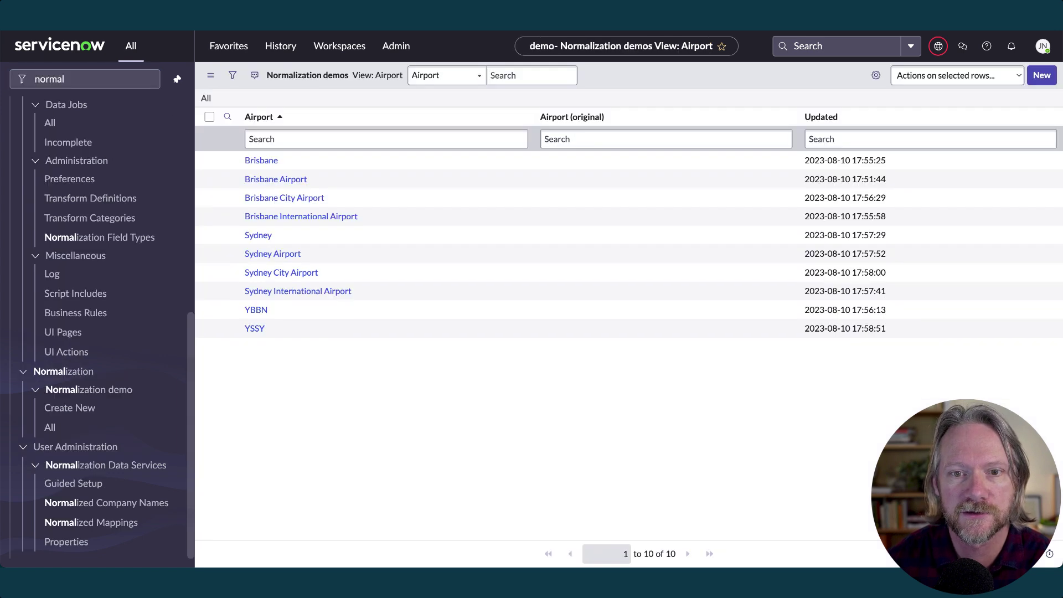
- Create a normalization demo record with the airport Brisbane and save it, keeping the record open
left_click(1039, 79)
type("Brisbane")
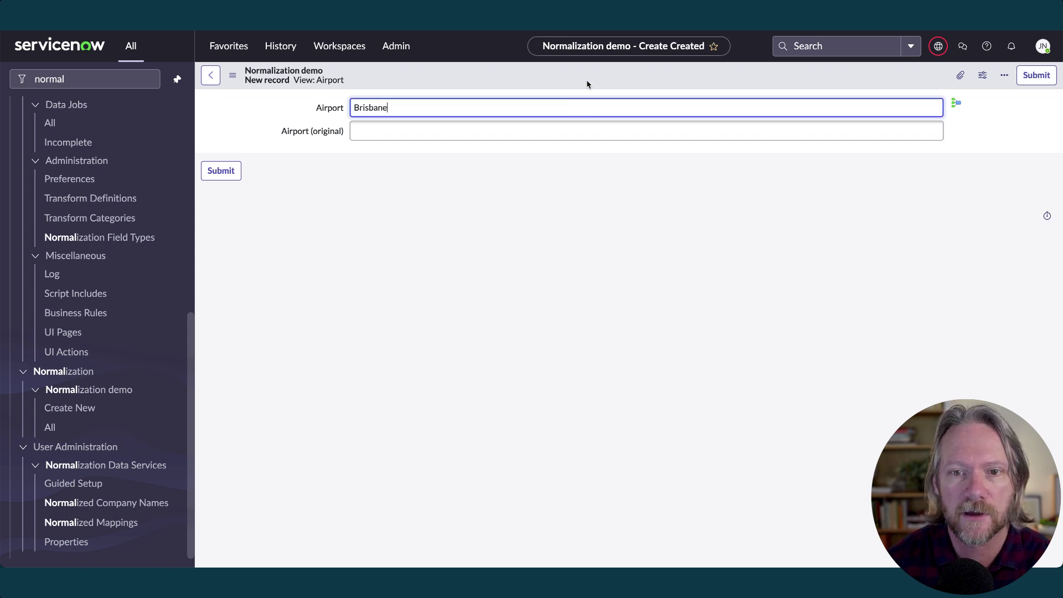
key("ctrl+s")
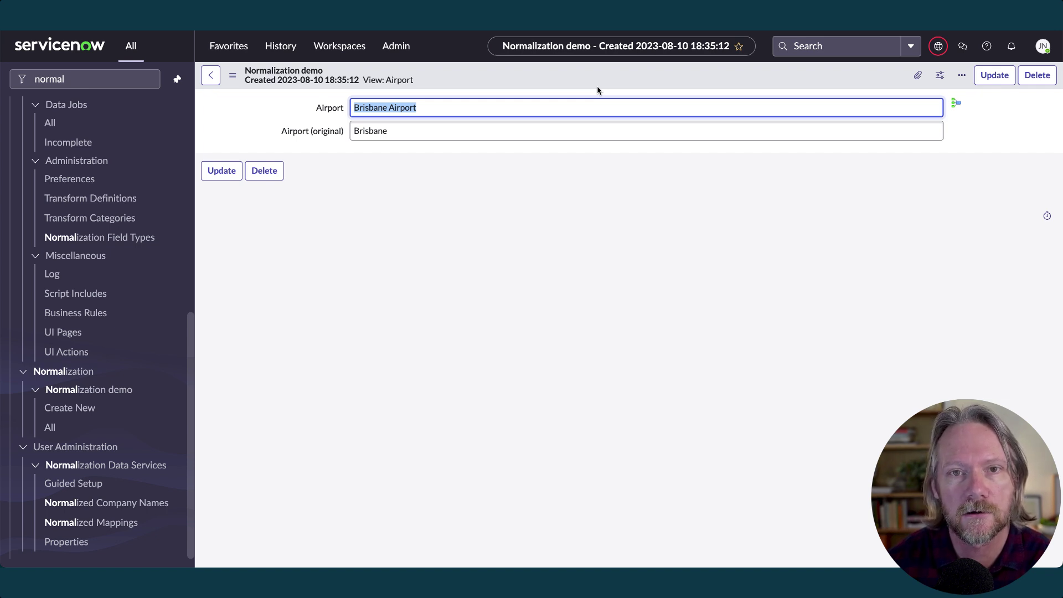
- Create another normalization demo record with the airport YBBN and save it, keeping the record open
left_click(76, 412)
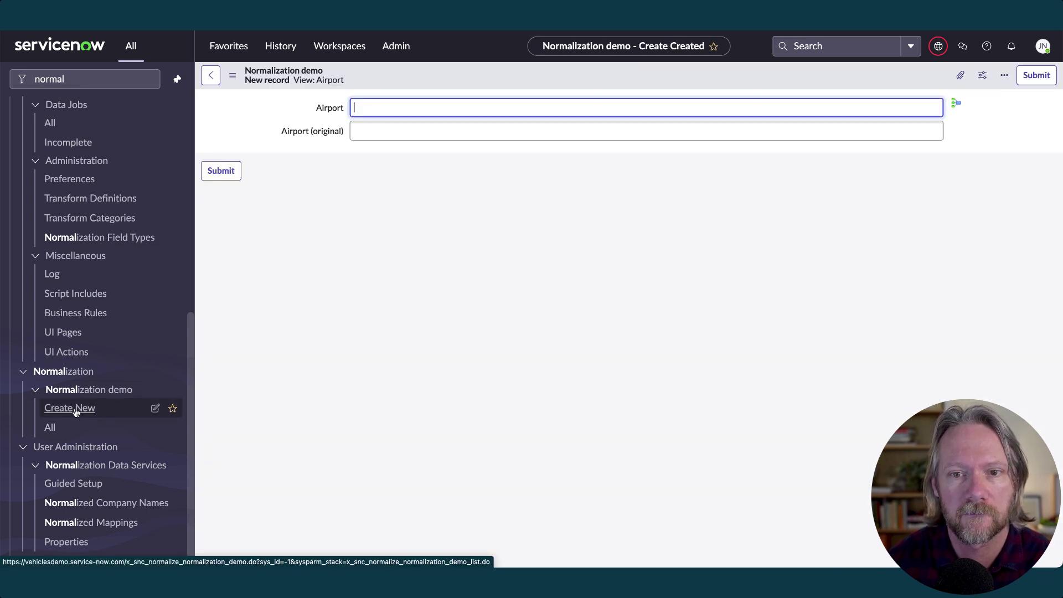
type("YBBN")
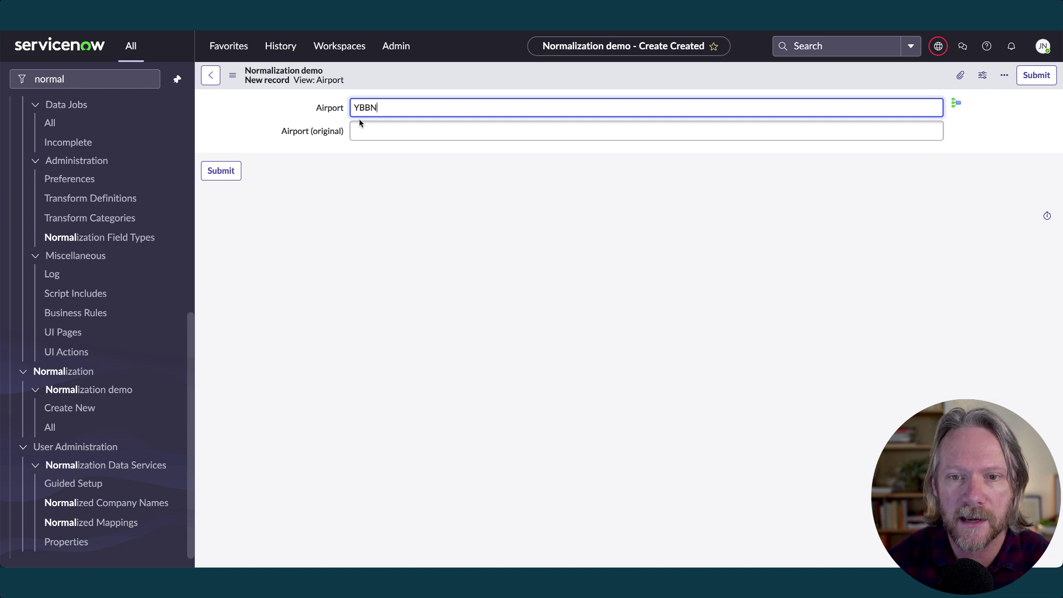
right_click(414, 77)
left_click(429, 81)
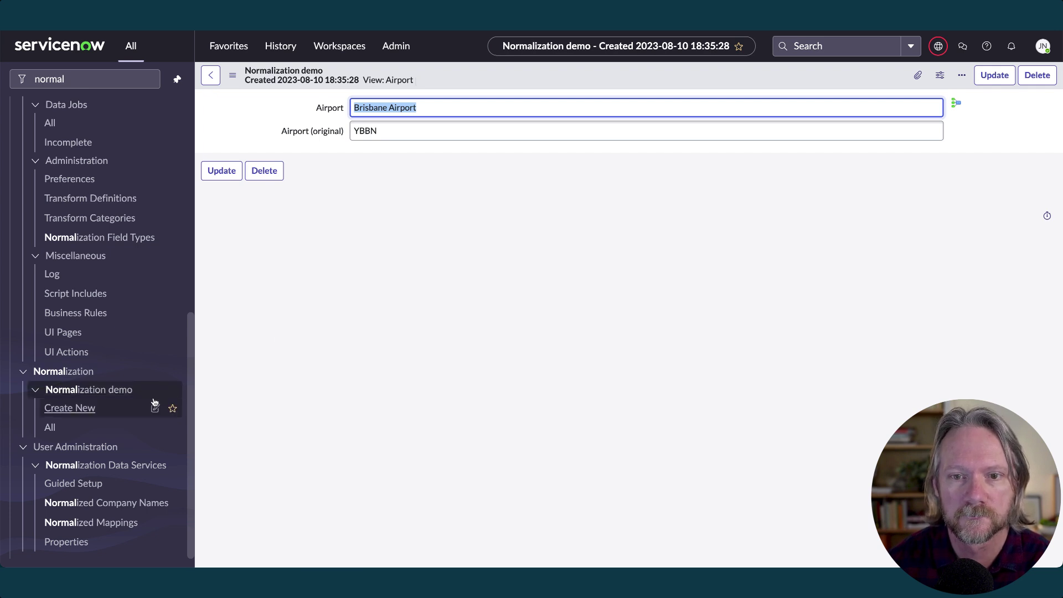
- Create and save a normalization demo record with the airport Brisbane City International Airport, and list all demo records
left_click(86, 409)
type("Brisbane City Internal")
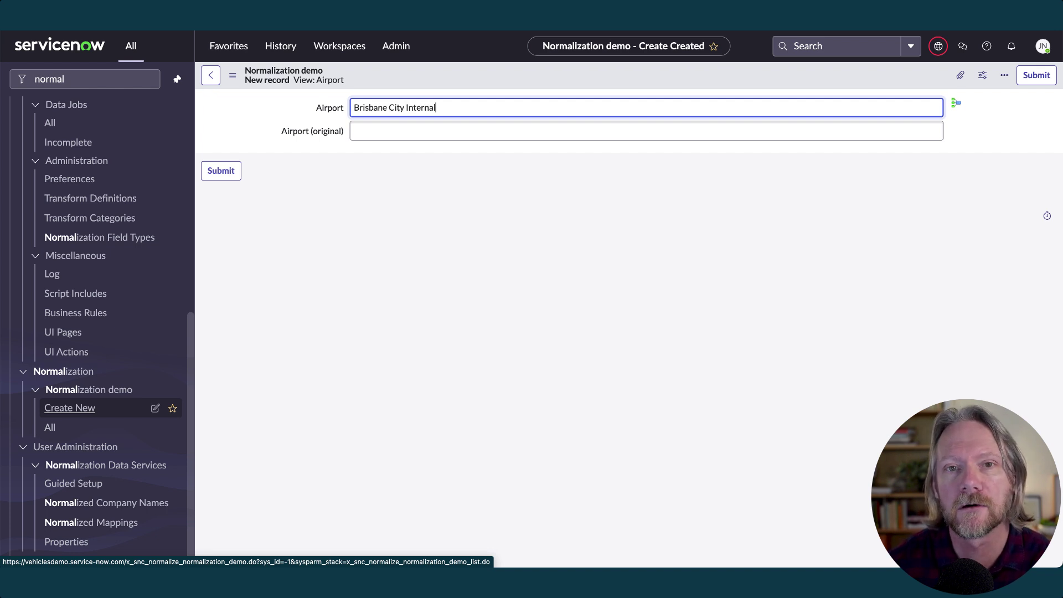
key("BackSpace")
type("tional ")
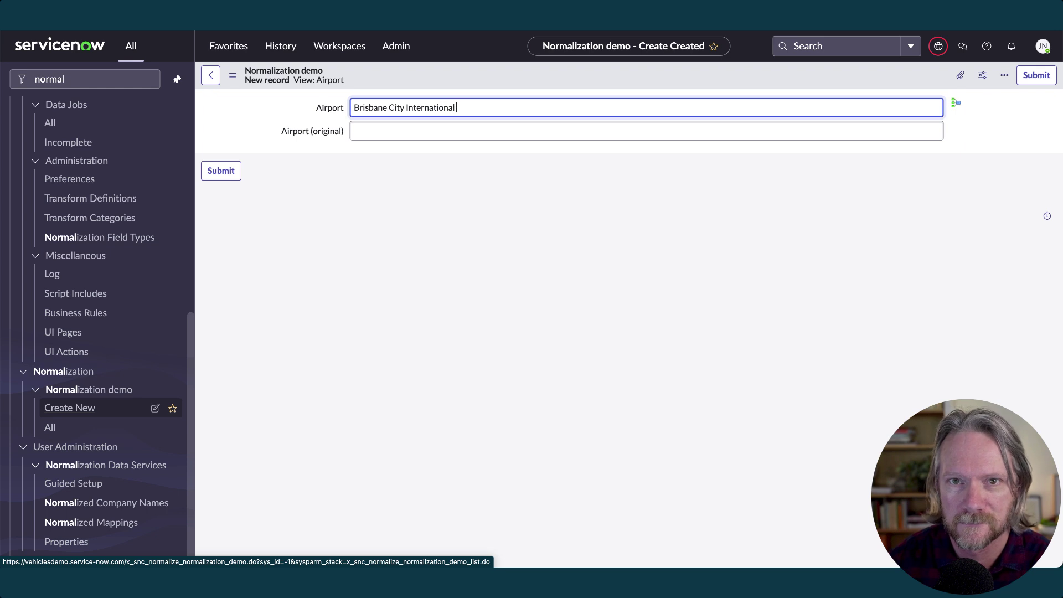
type("Airport")
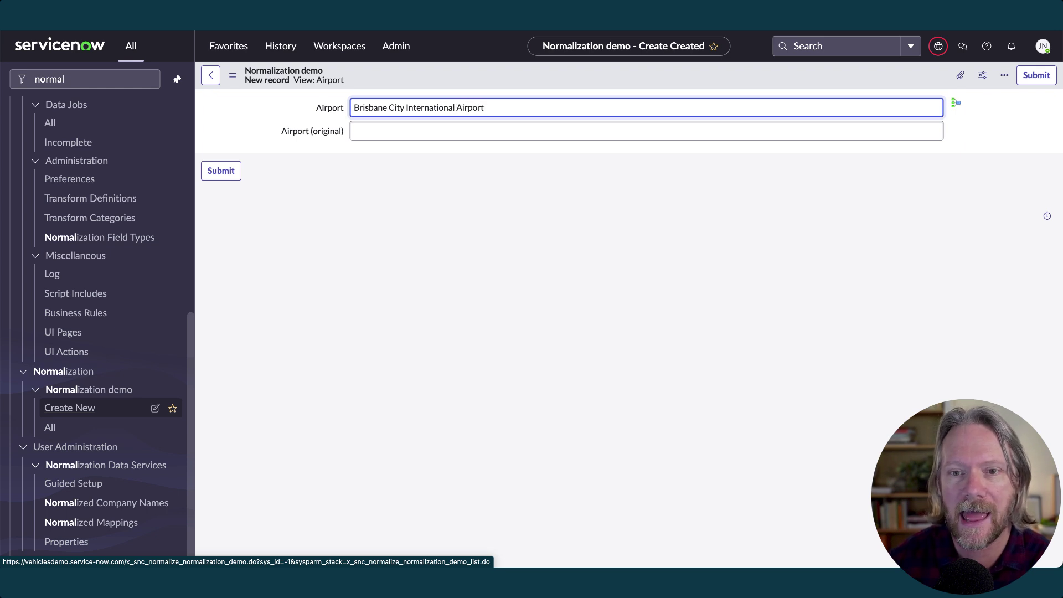
right_click(457, 78)
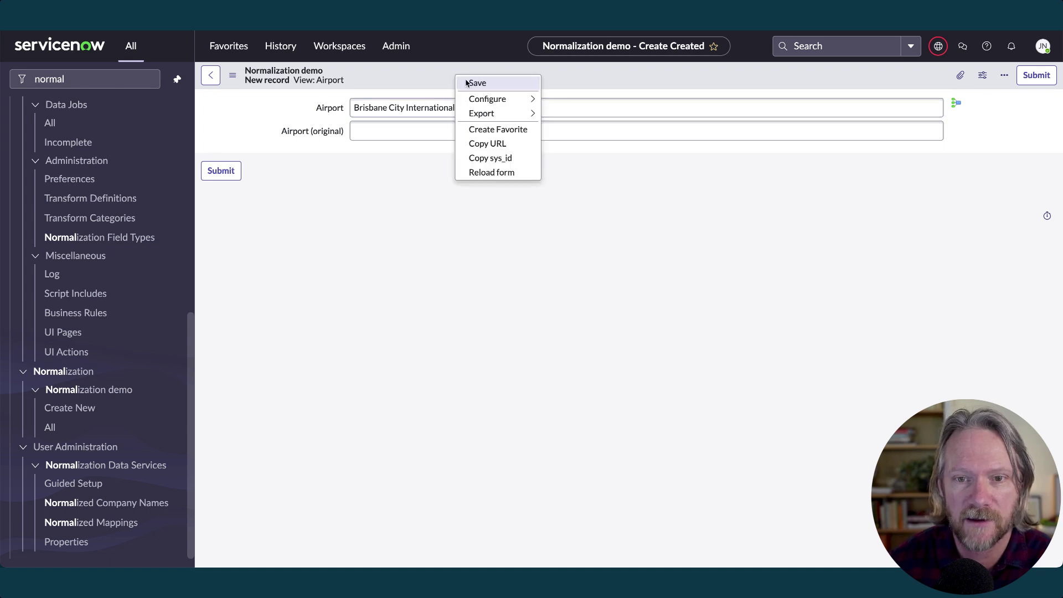
left_click(467, 82)
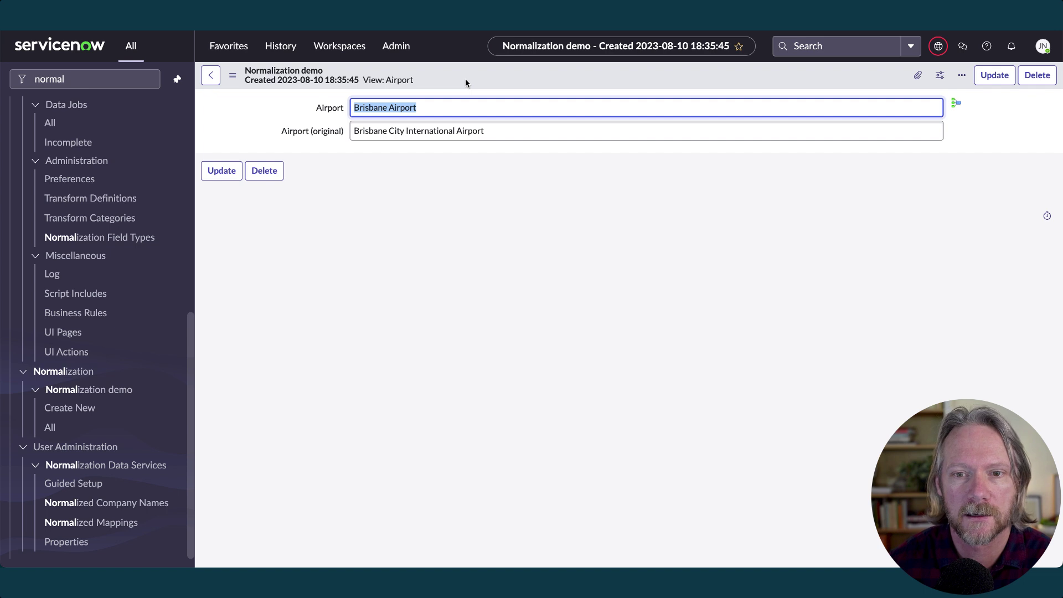
left_click(50, 427)
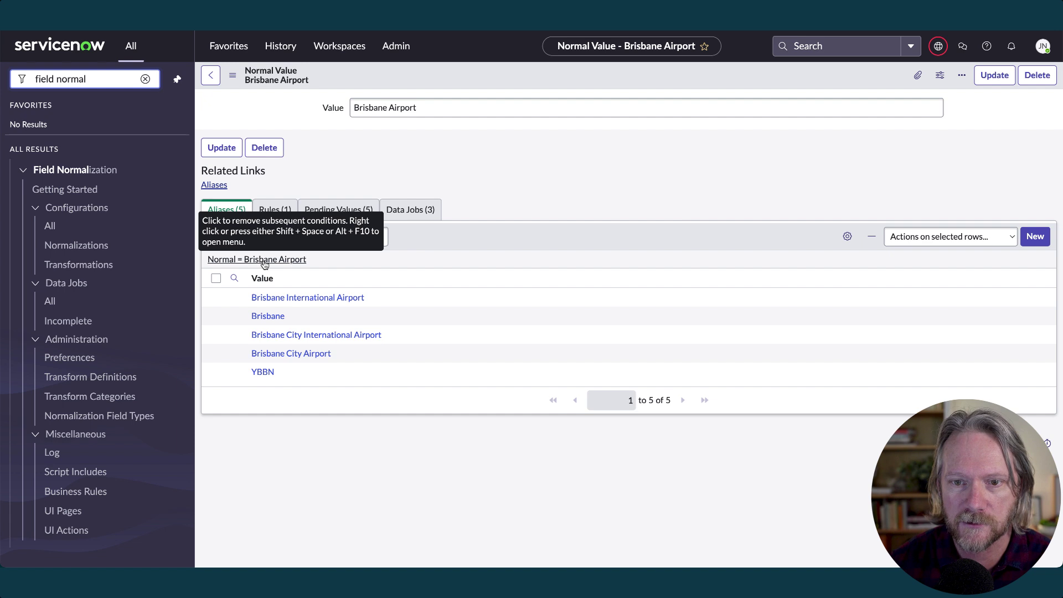
- Select all data jobs of Brisbane Airport and check whether the Start action is available for them
left_click(403, 209)
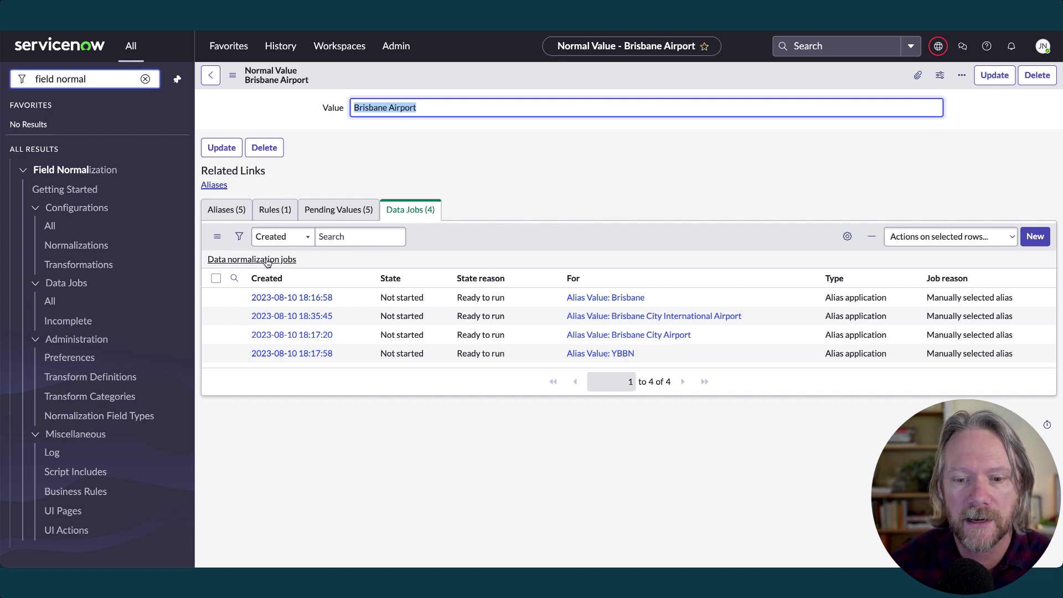
left_click(216, 278)
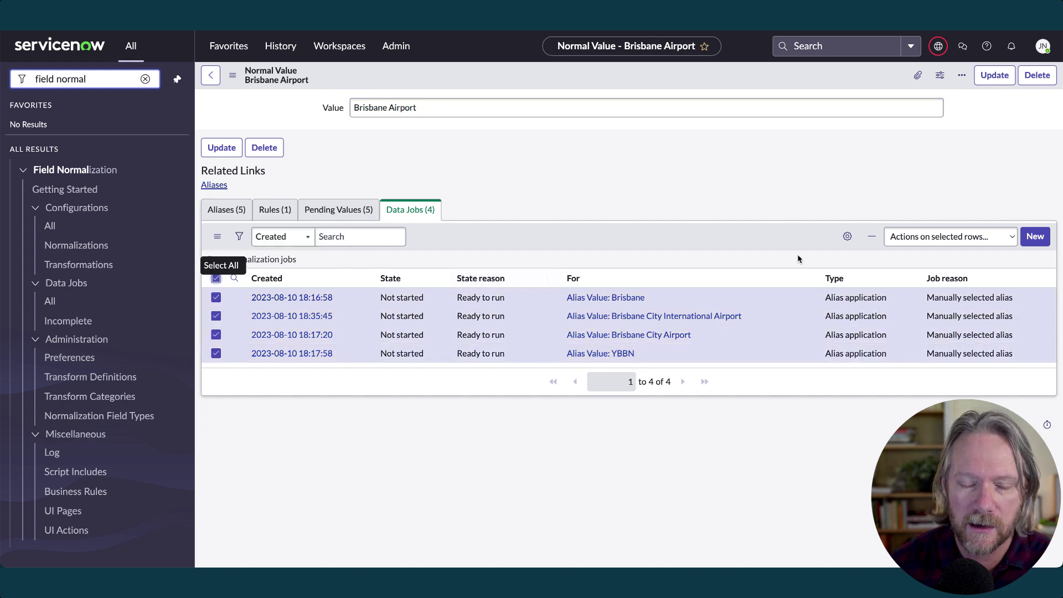
left_click(950, 237)
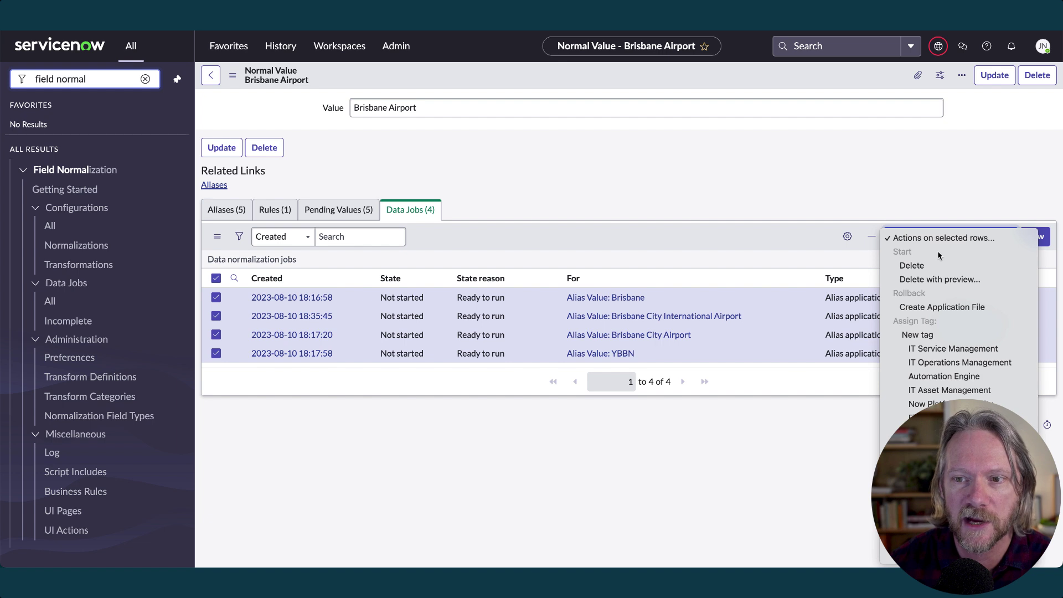
left_click(636, 209)
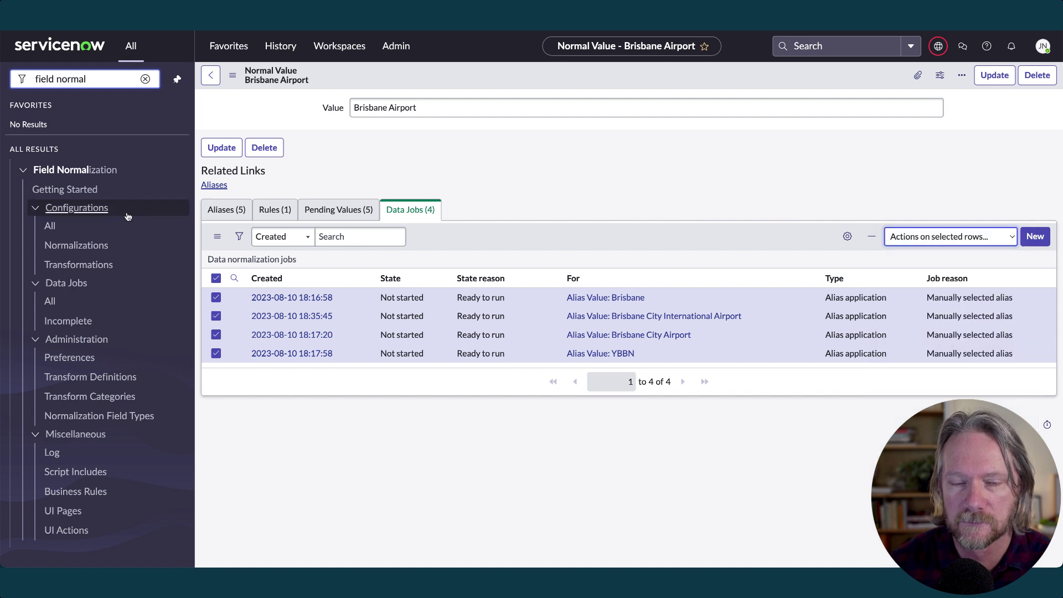
- Set the mode of the Airports normalization to Active and save the record, keeping it open
left_click(72, 247)
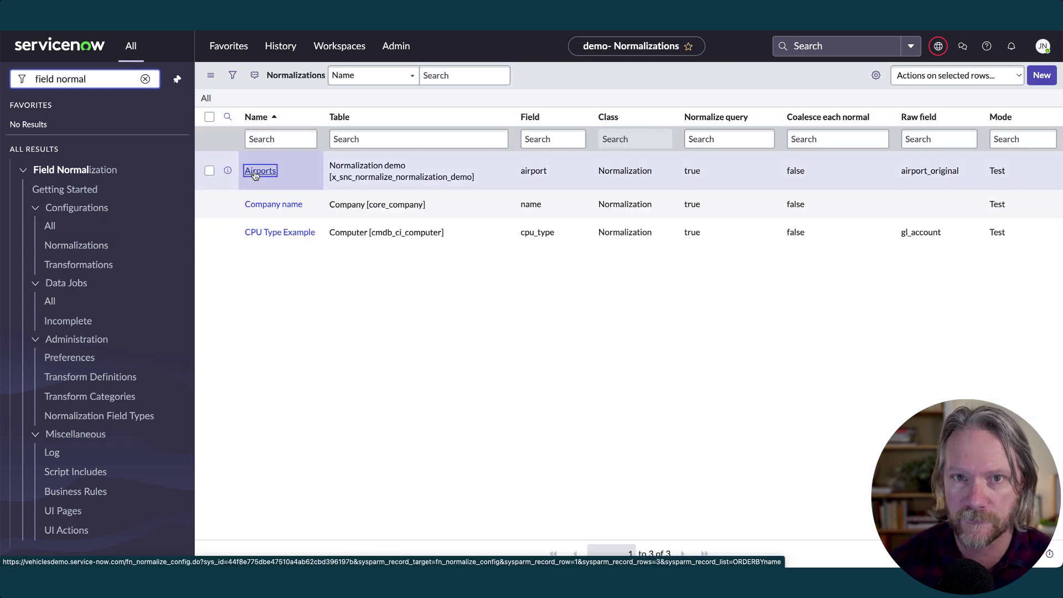
left_click(255, 172)
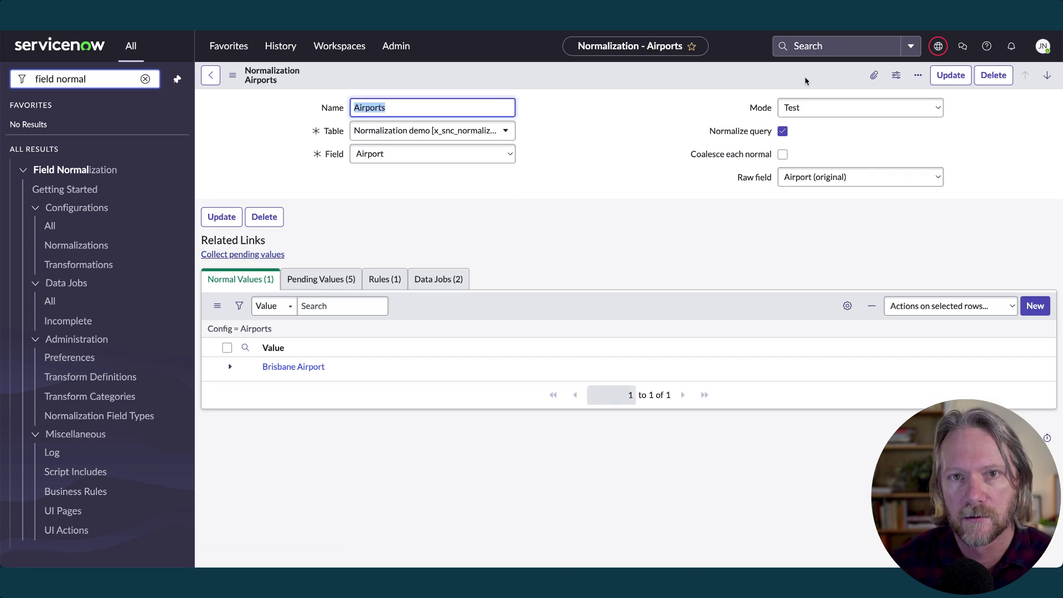
left_click(825, 107)
left_click(810, 122)
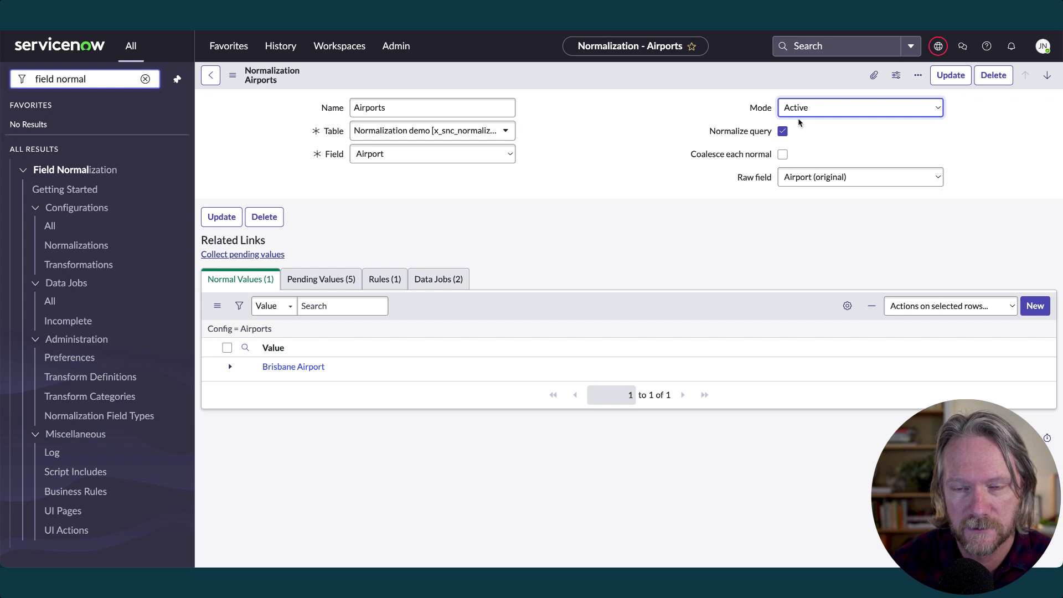
right_click(791, 72)
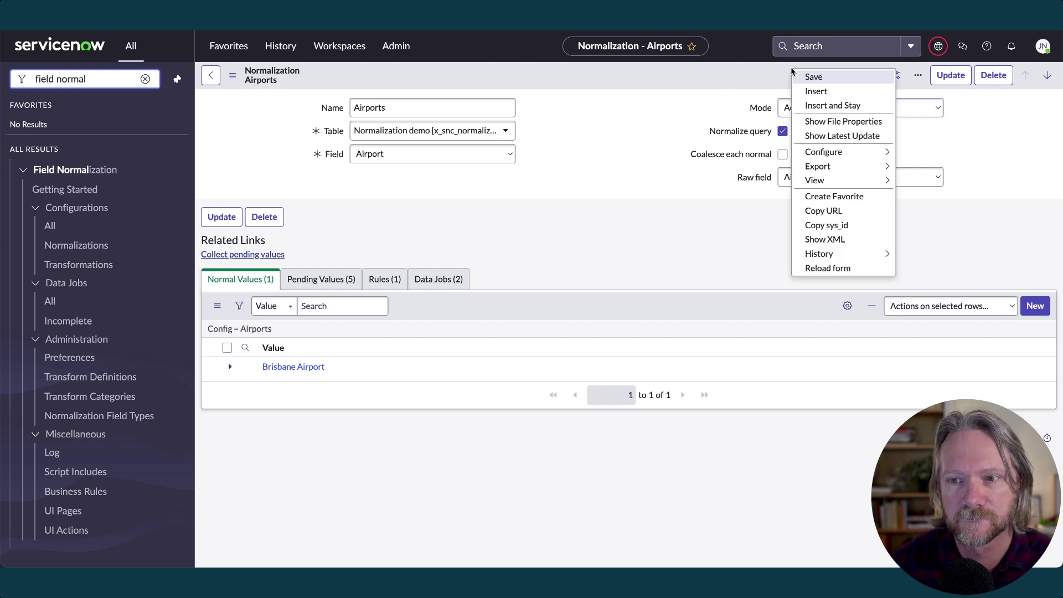
left_click(799, 79)
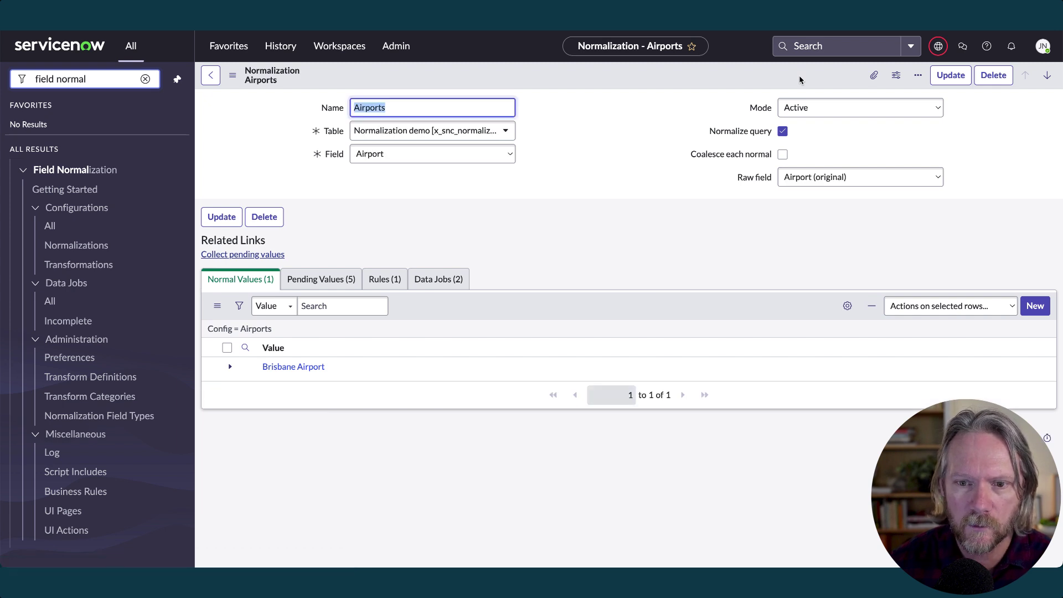
- Start the rule application data job of the Airports normalization and refresh the list of its data jobs
left_click(440, 281)
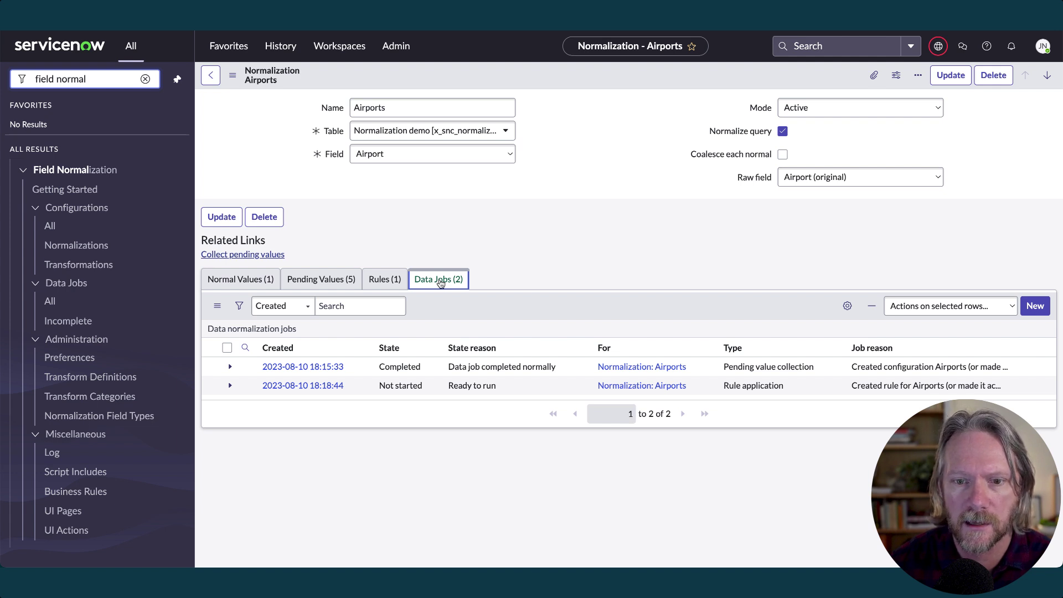
left_click(216, 385)
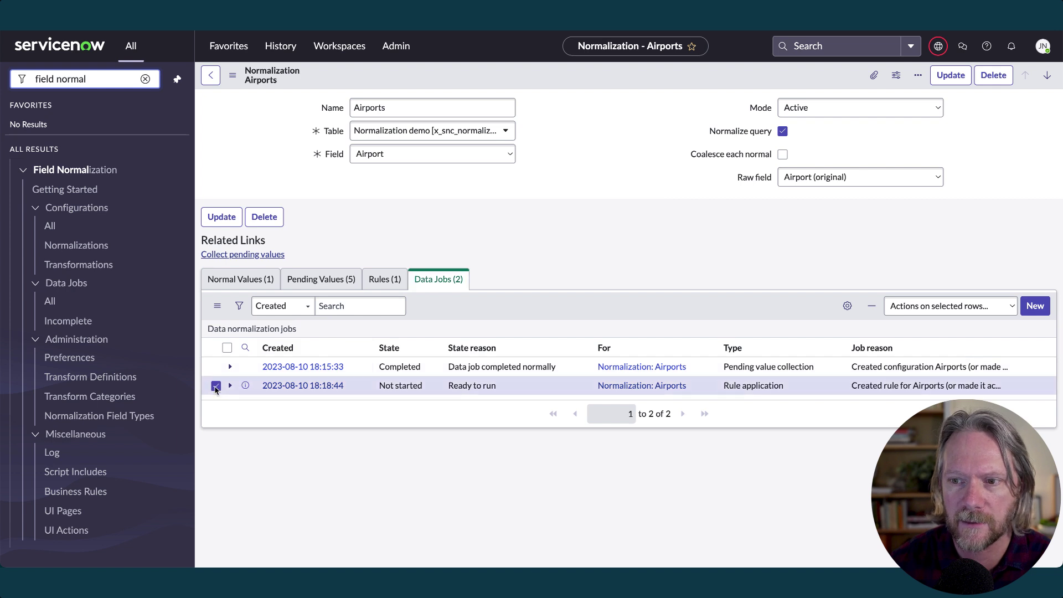
left_click(932, 307)
left_click(926, 322)
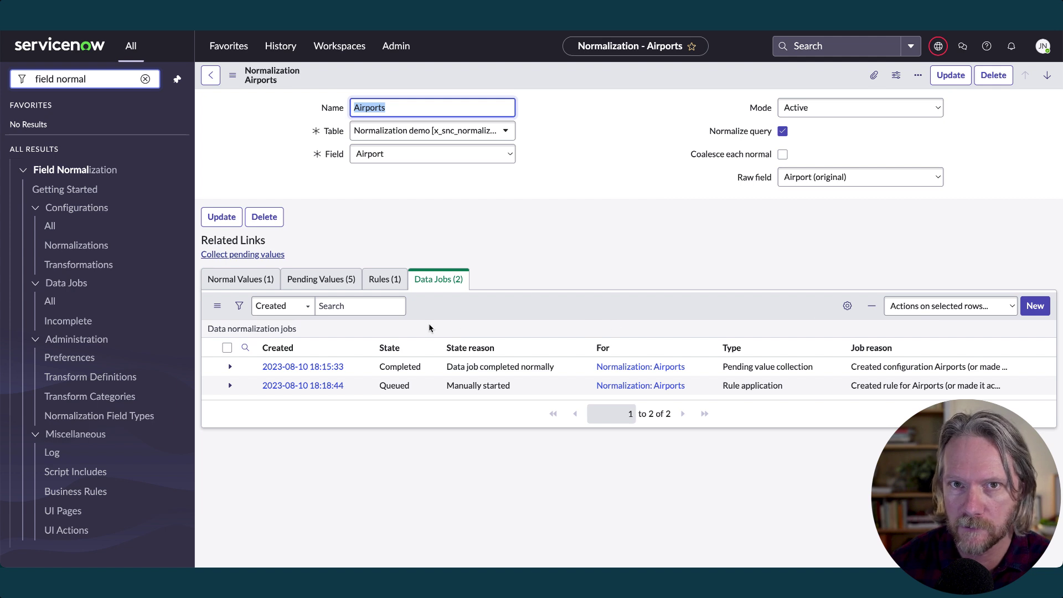
left_click(266, 329)
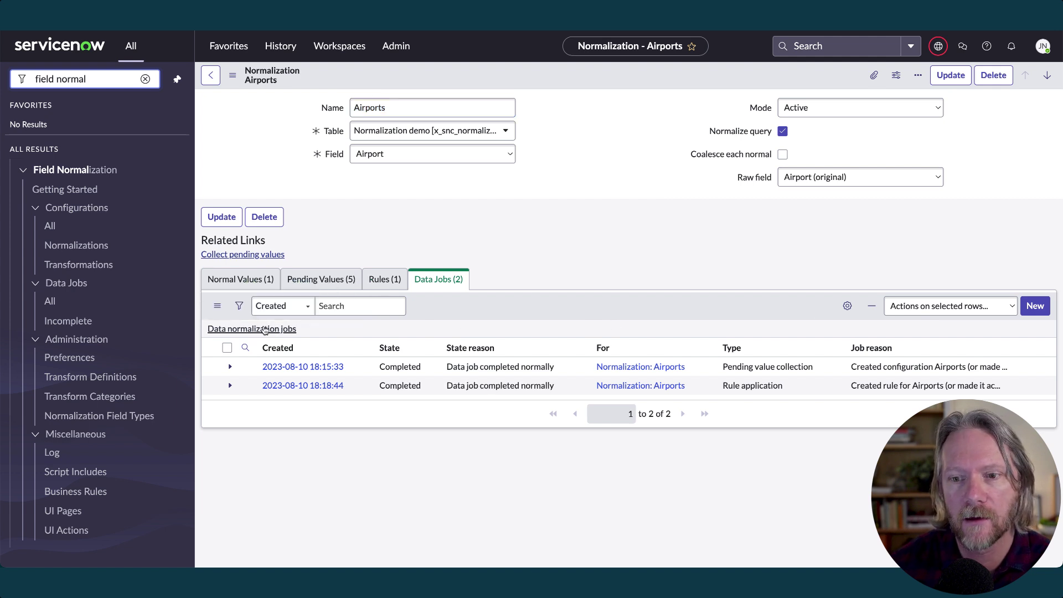
- Start all alias application data jobs of the normal value Brisbane Airport and refresh the job list
left_click(249, 280)
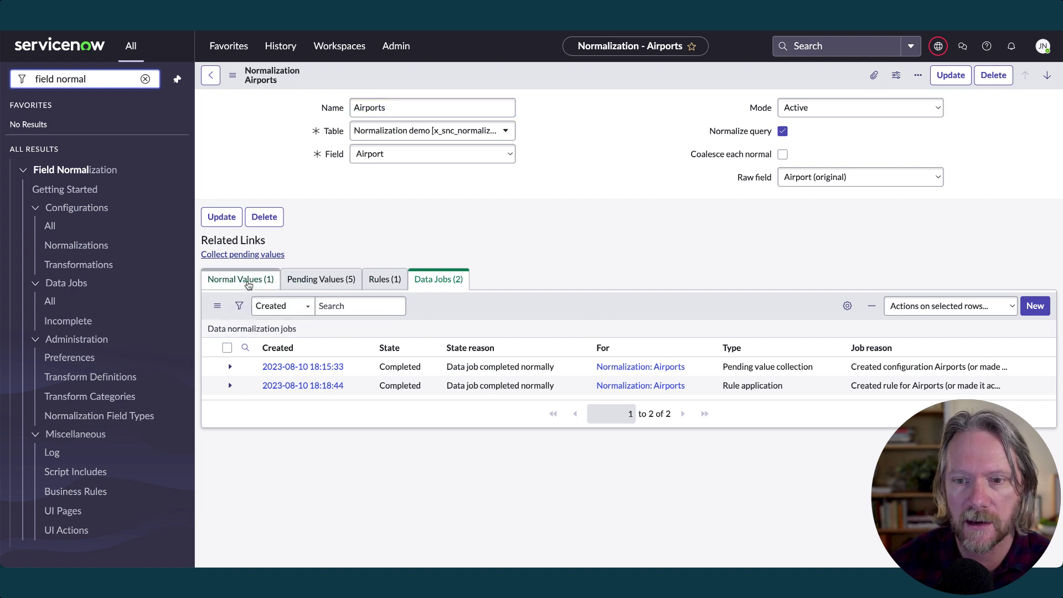
left_click(279, 368)
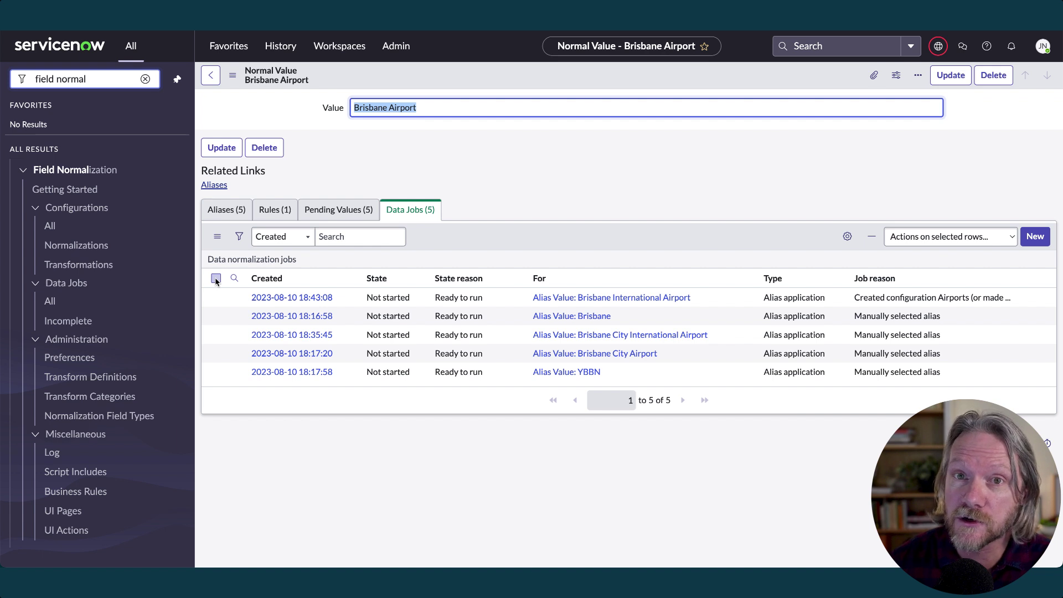
left_click(216, 279)
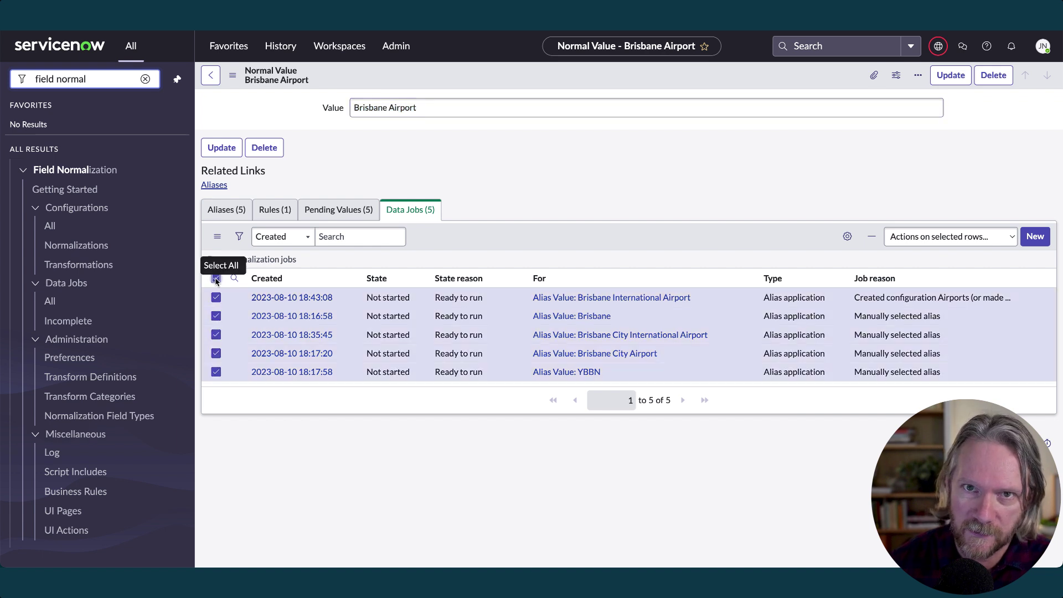
left_click(936, 238)
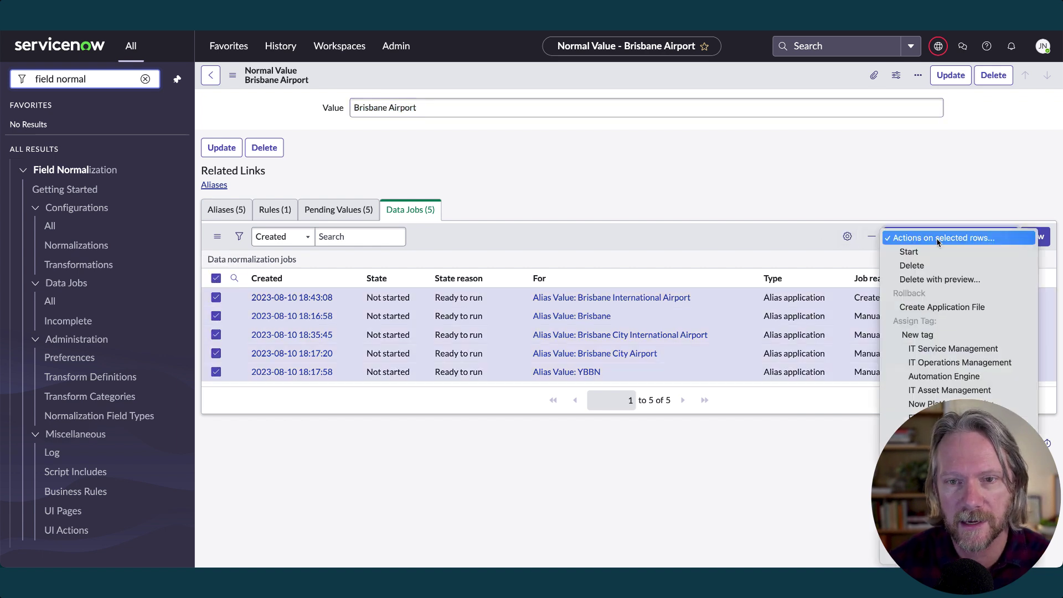
left_click(929, 251)
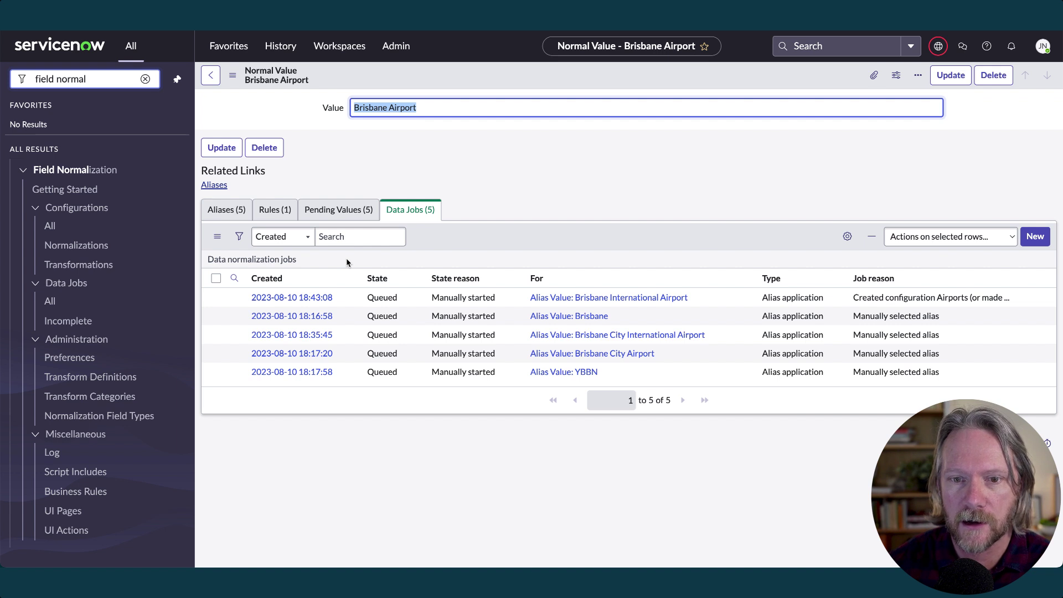
left_click(275, 260)
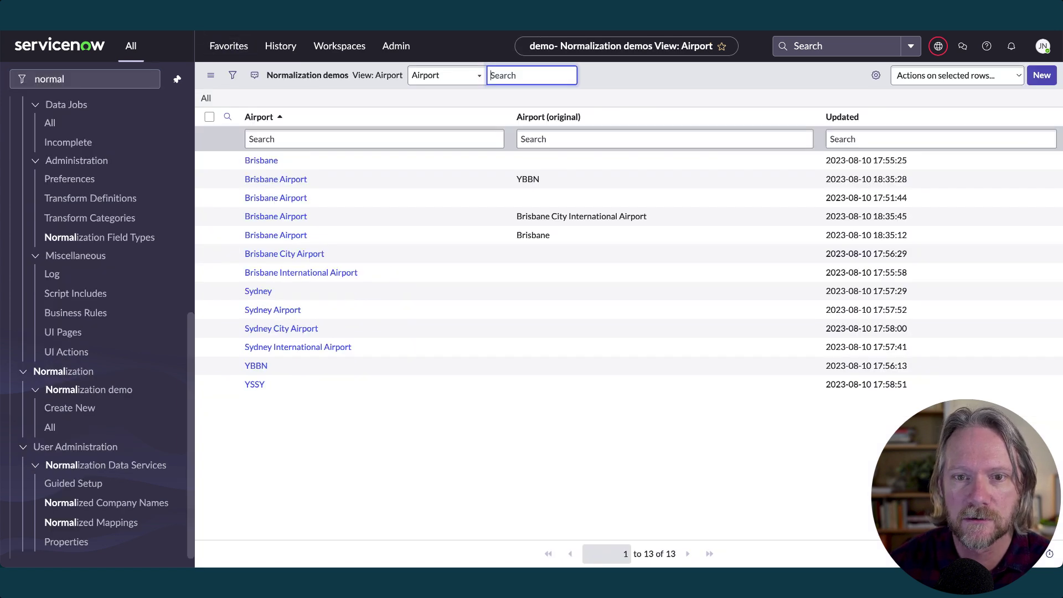
- Refresh the normalization demo records and filter the Airport column with the exact-match query =YBBN
left_click(205, 98)
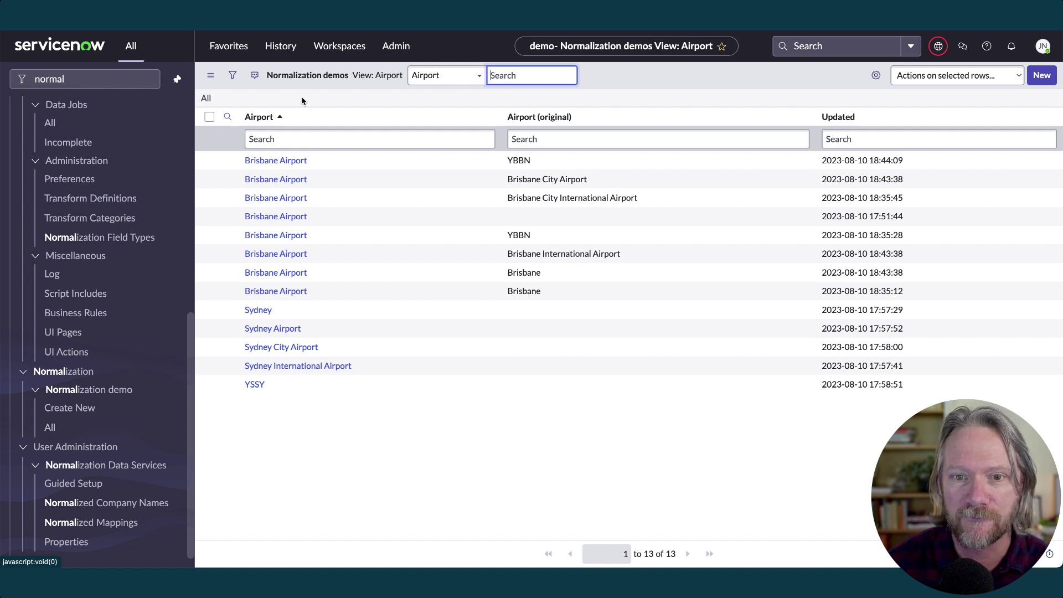
left_click(357, 143)
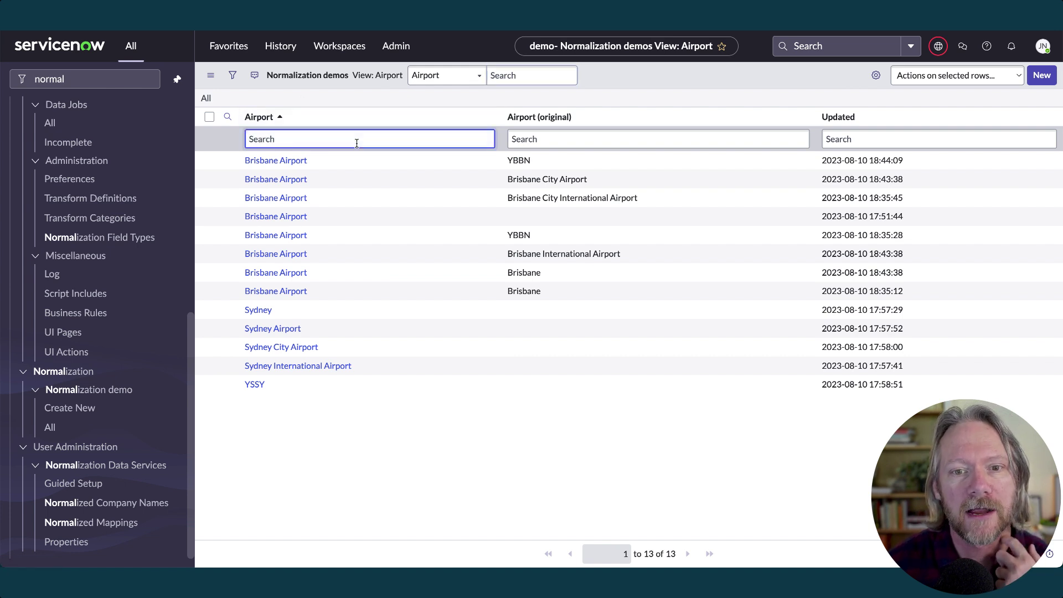
type("=YBB")
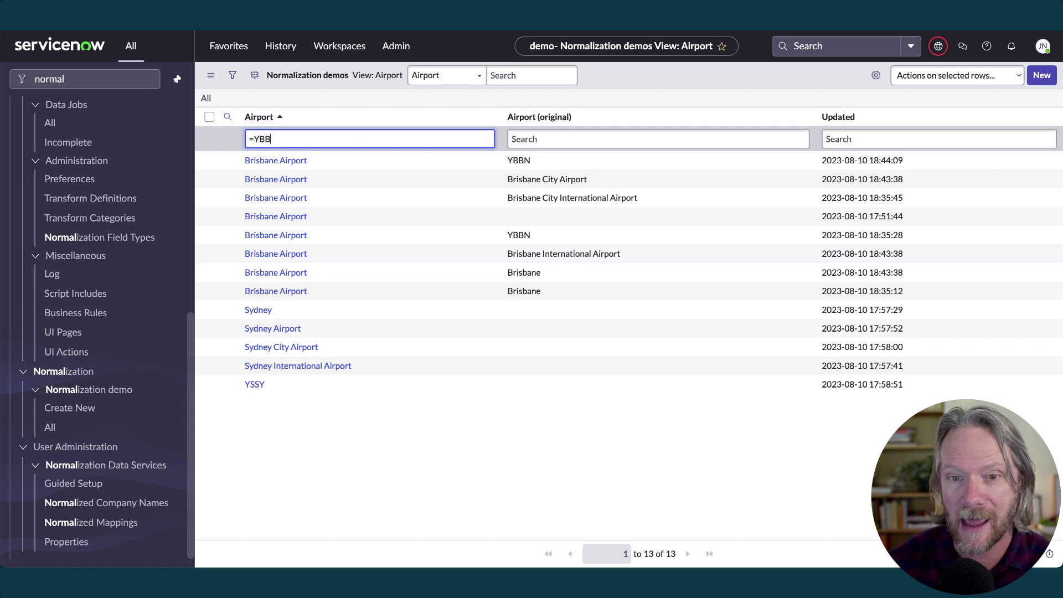
type("N")
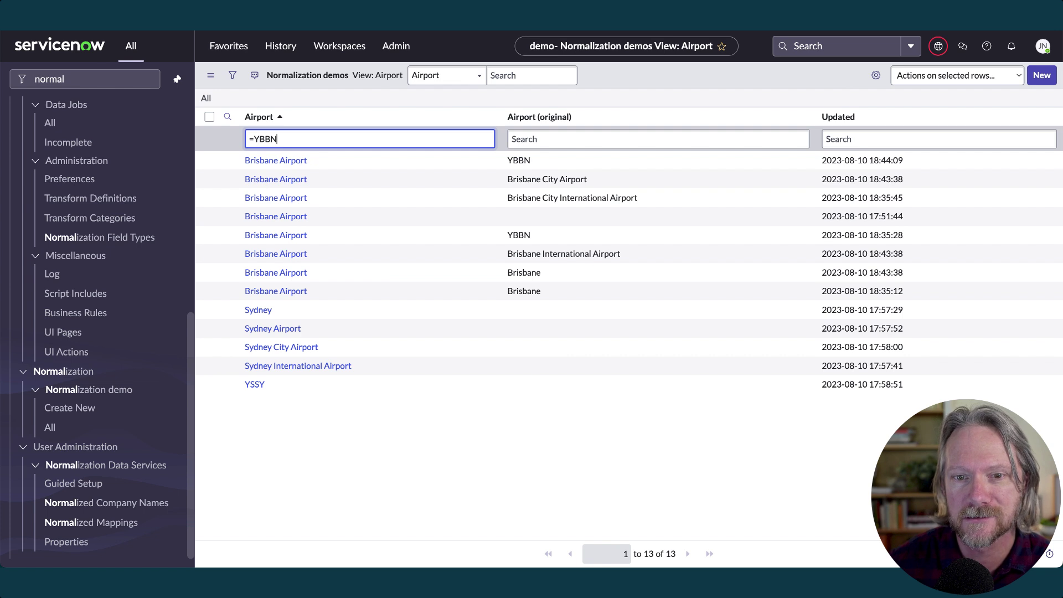
key("Return")
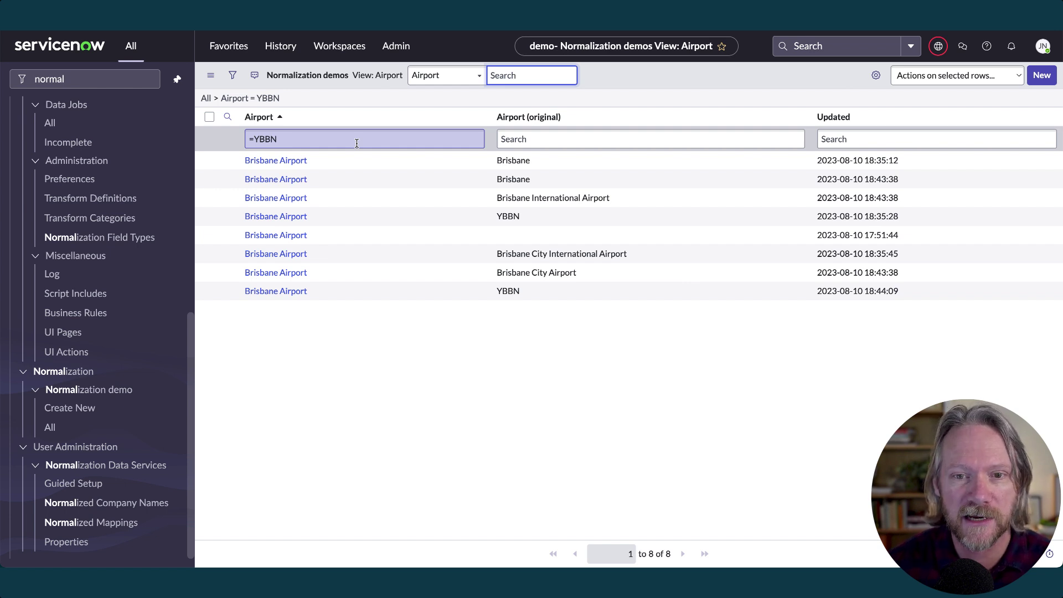
- Change the Airport column filter to the contains query *YBBN and run it
left_click(253, 139)
key("BackSpace")
type("*")
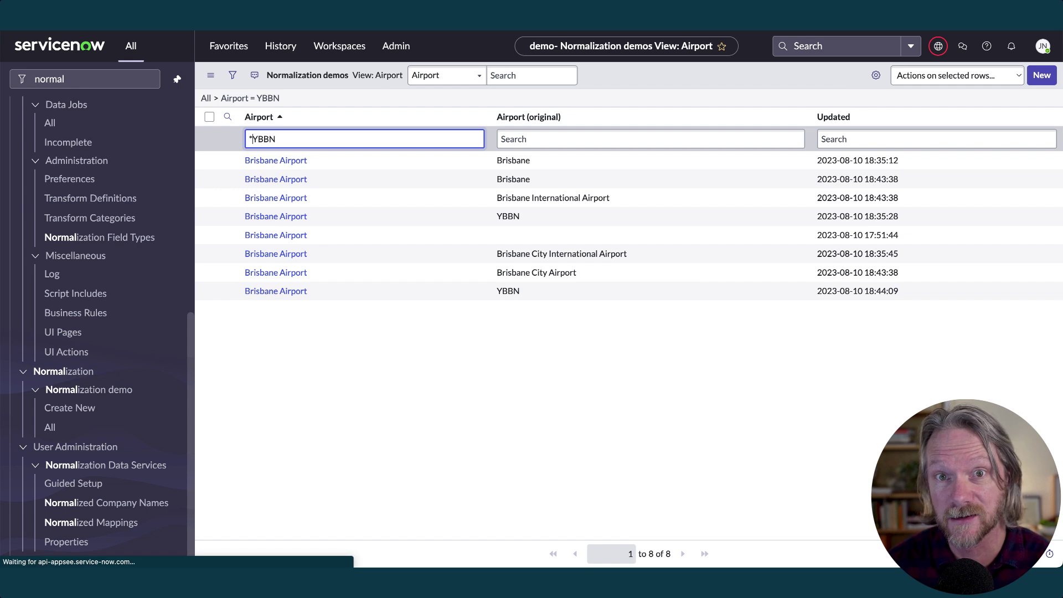
key("Return")
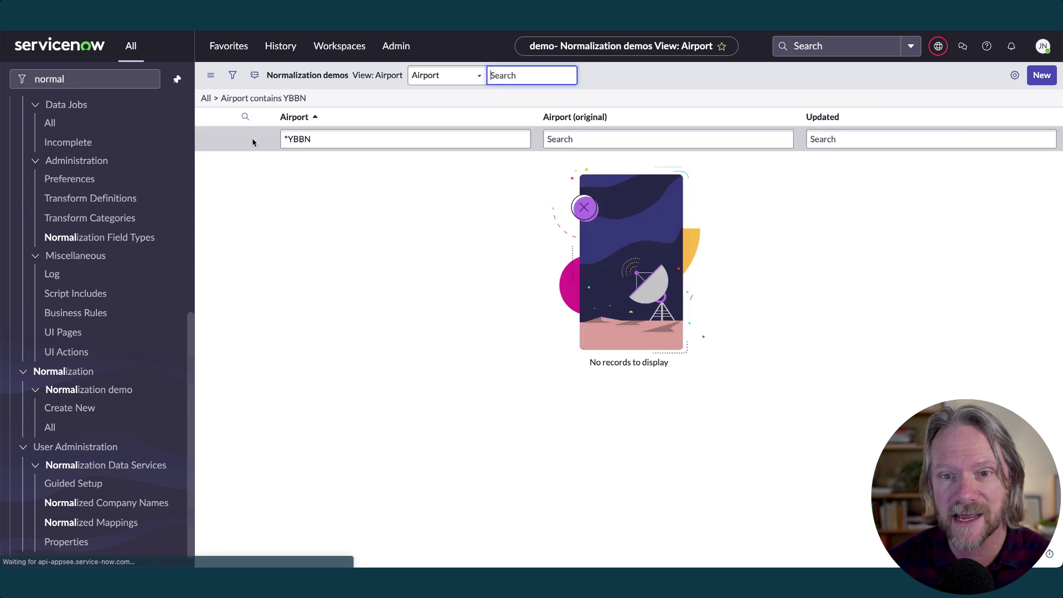
- Filter the demo records by Airport with the contains query *Brisbane
double_click(299, 138)
key("BackSpace")
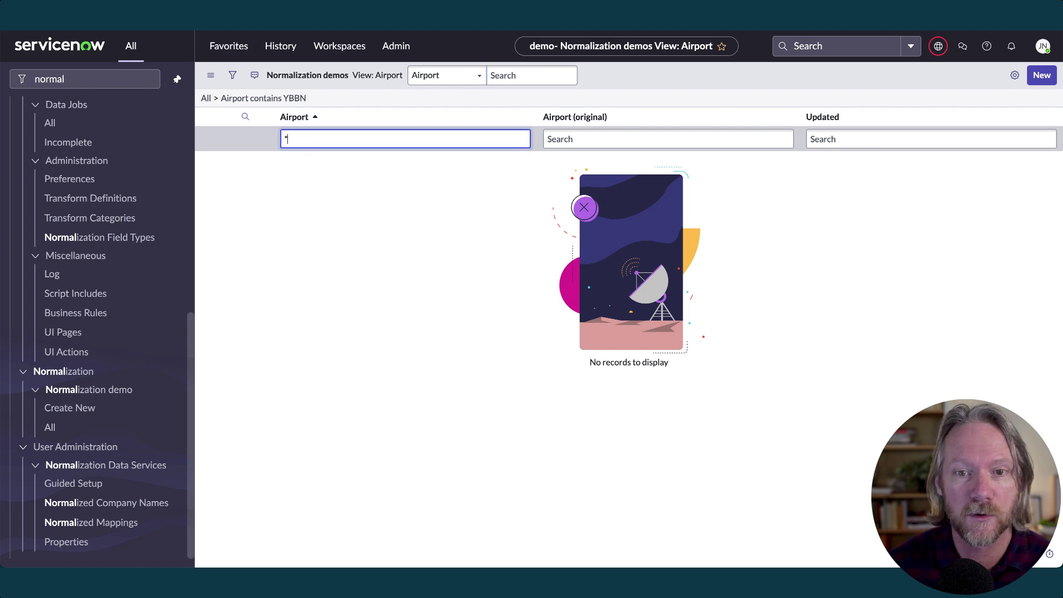
type("Brisbane")
key("Return")
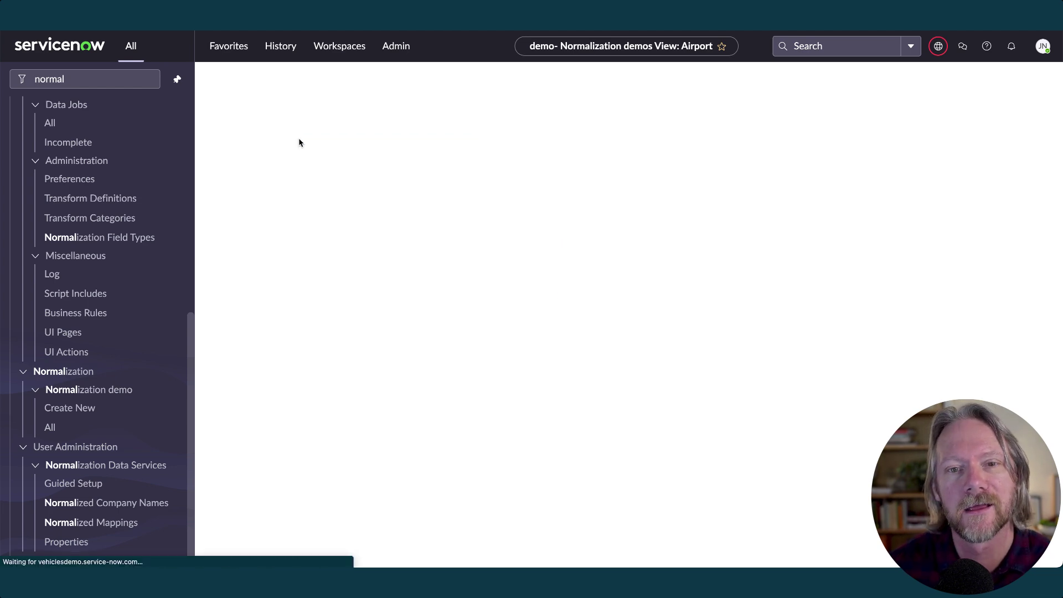